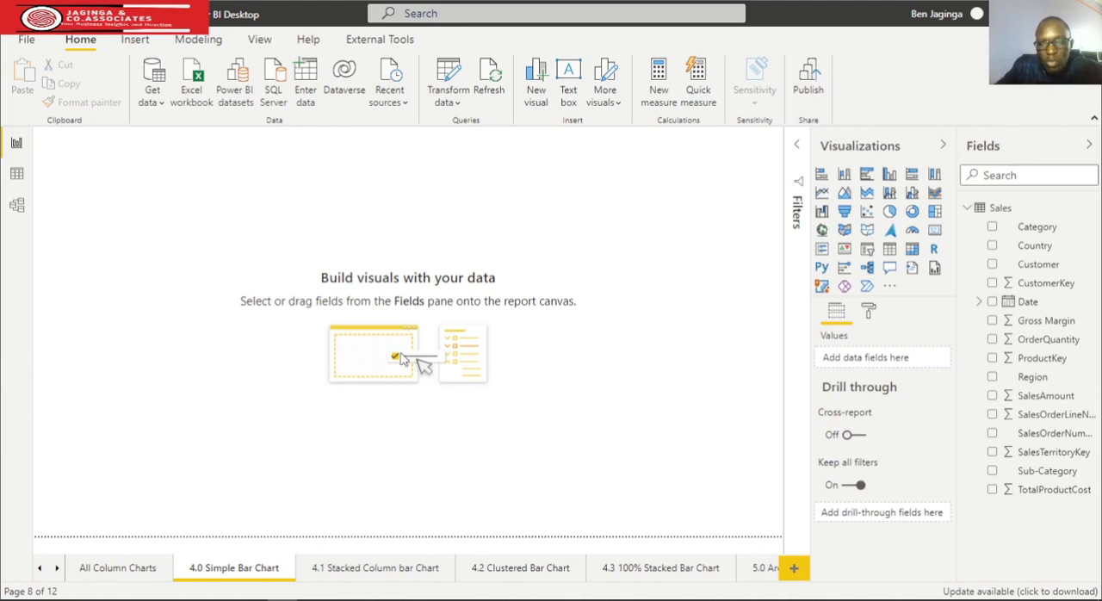
# Insert a stacked bar chart near the page's upper-left corner, with Country on the axis and SalesAmount as values
pyautogui.click(821, 176)
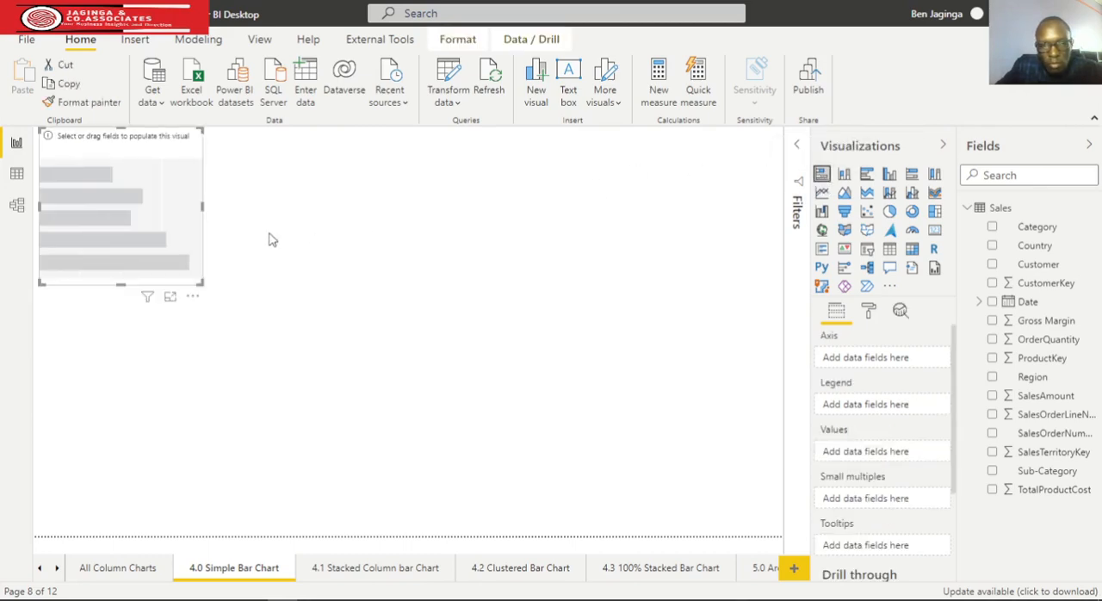
pyautogui.moveTo(170, 198); pyautogui.dragTo(196, 191)
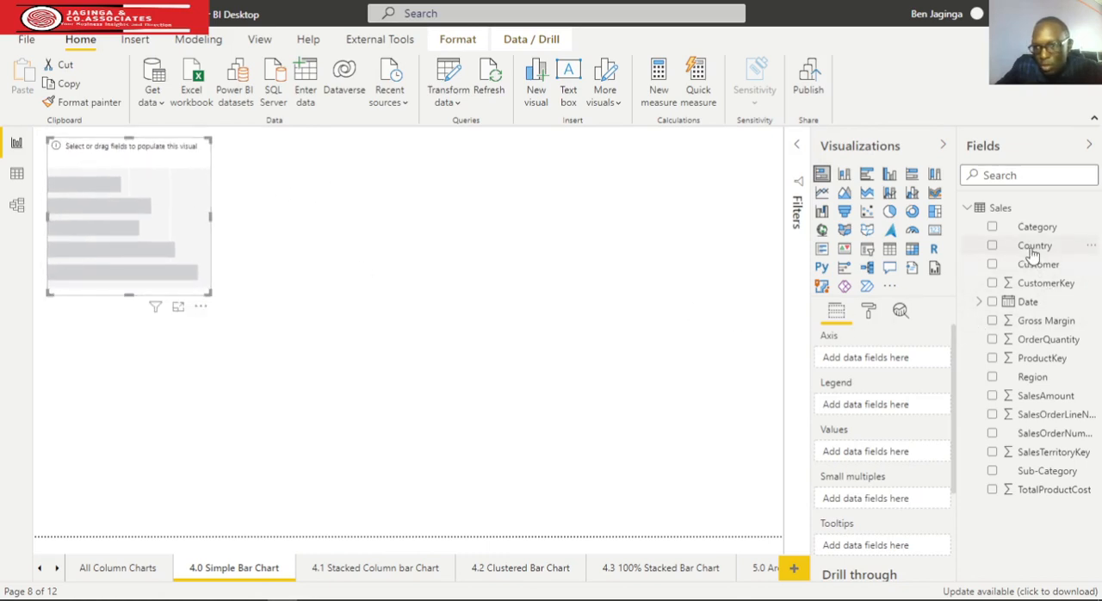
pyautogui.moveTo(1010, 284); pyautogui.dragTo(885, 362)
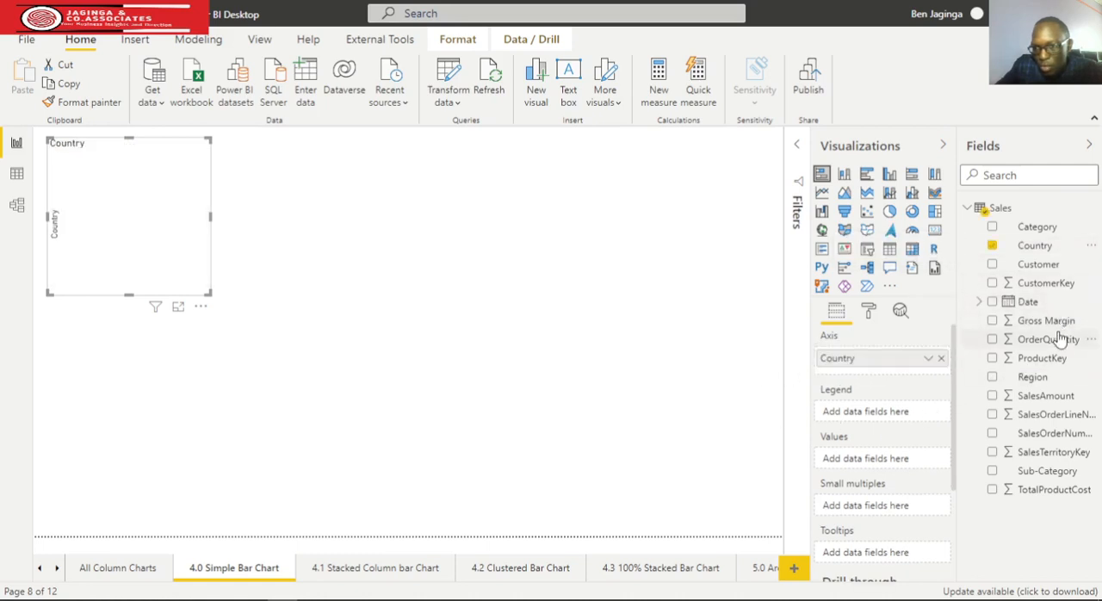
pyautogui.moveTo(1040, 398); pyautogui.dragTo(904, 462)
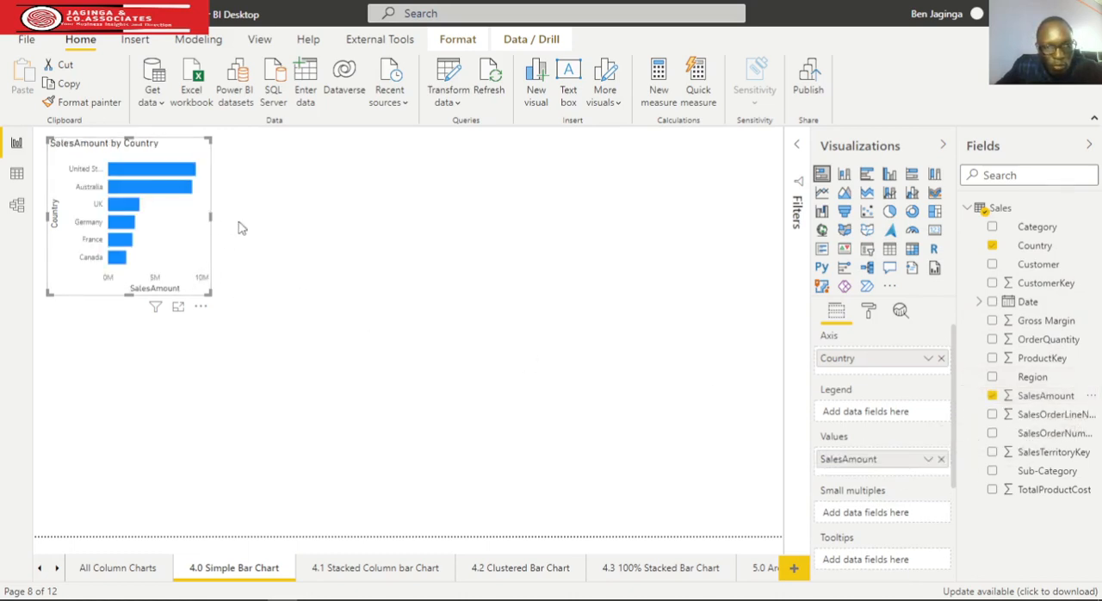
# Enlarge the SalesAmount by Country bar chart in width and height so the country names fit
pyautogui.moveTo(211, 217); pyautogui.dragTo(303, 217)
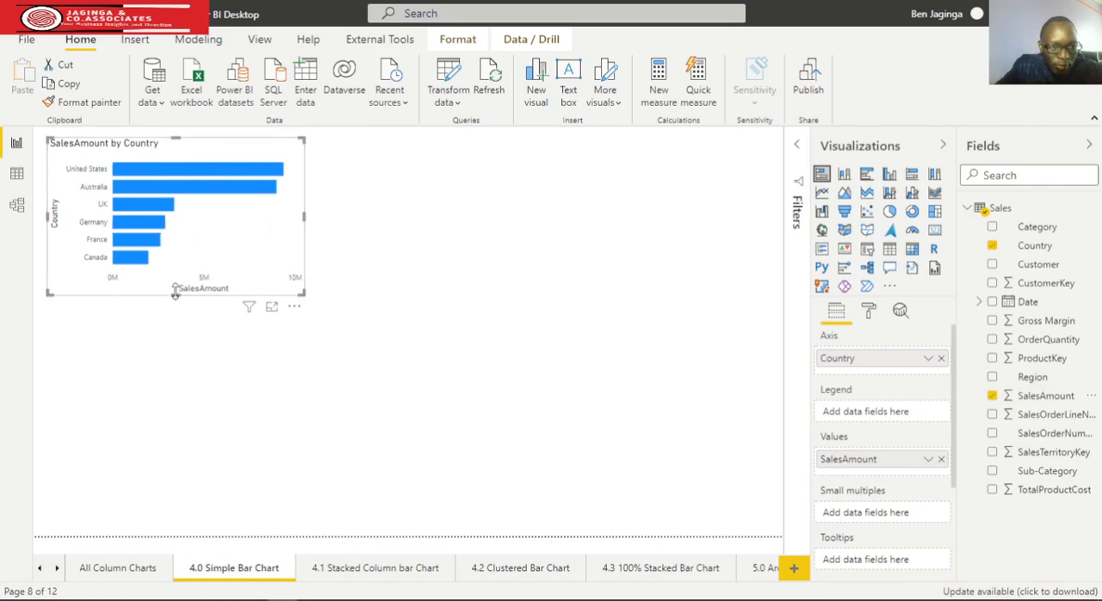
pyautogui.moveTo(175, 293); pyautogui.dragTo(180, 320)
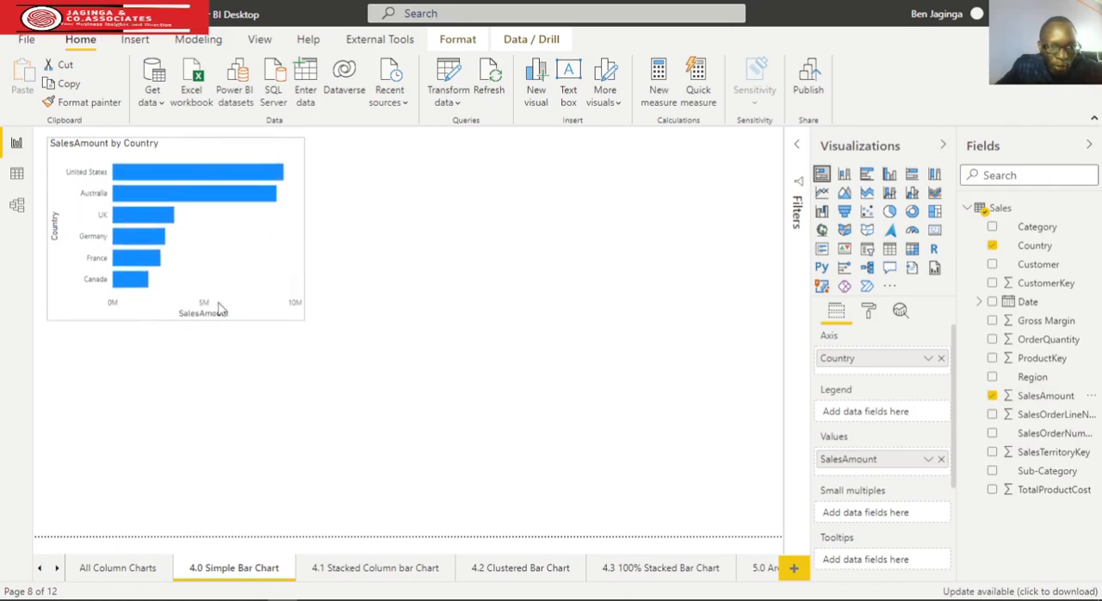
pyautogui.moveTo(305, 229); pyautogui.dragTo(314, 233)
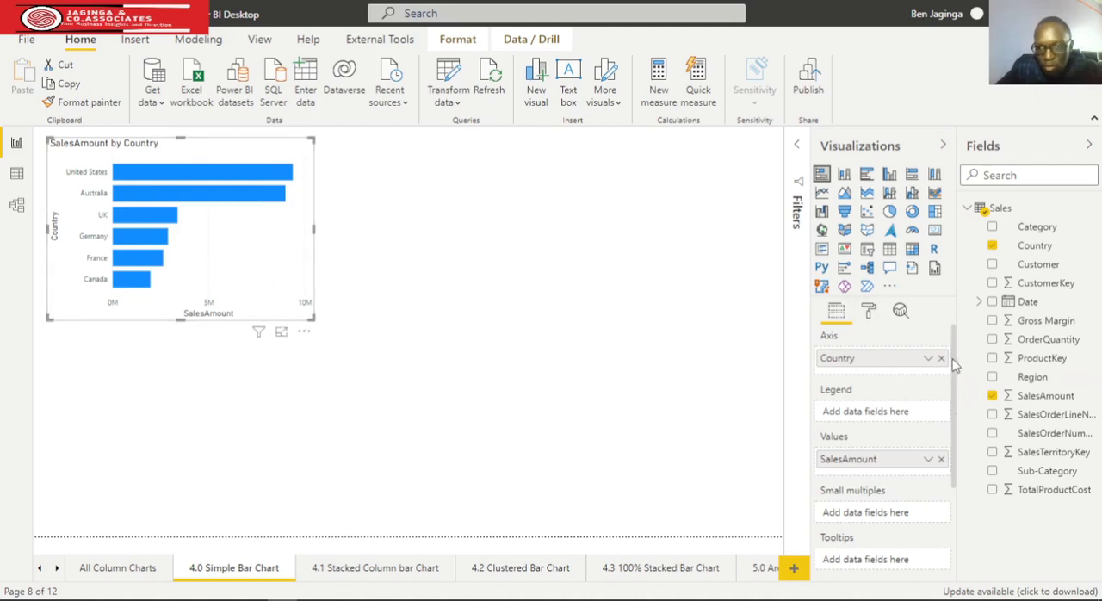
# Turn on the chart's data labels and set the Y axis text color to black
pyautogui.click(868, 311)
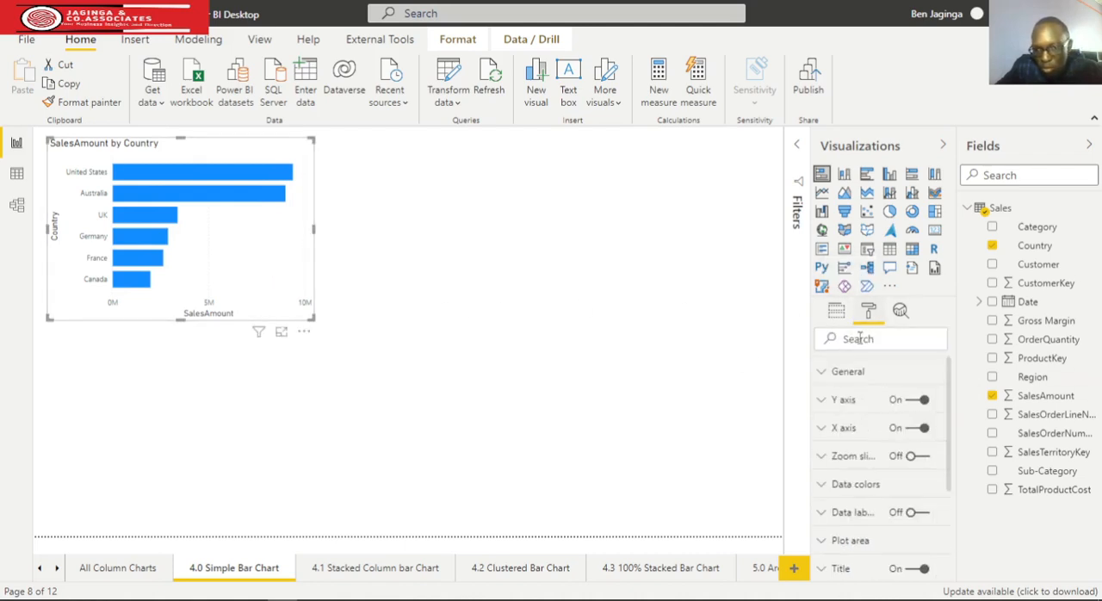
pyautogui.click(920, 514)
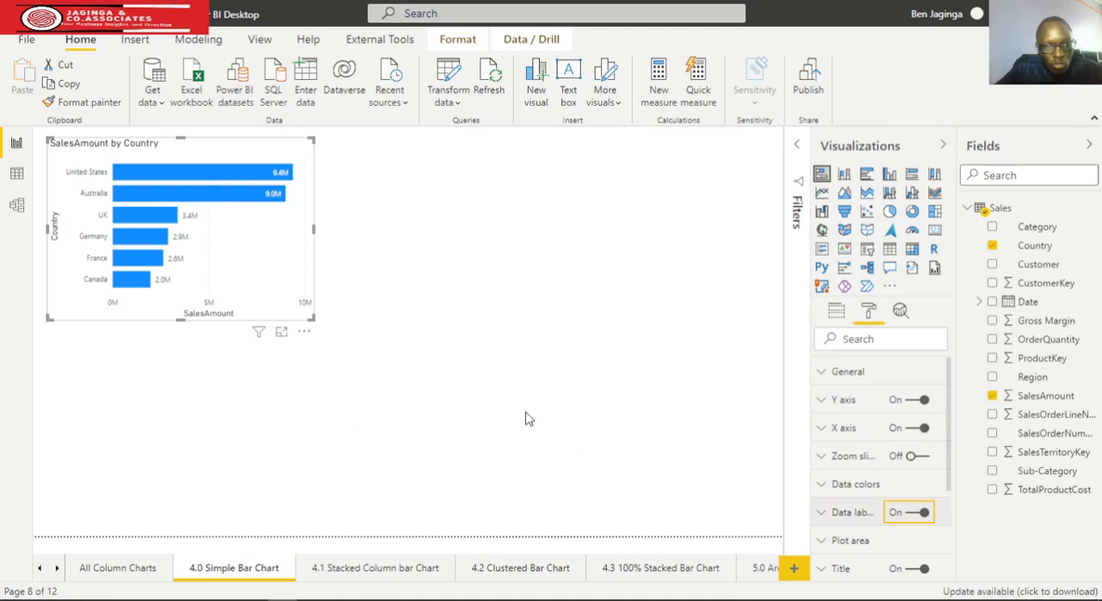
pyautogui.click(820, 402)
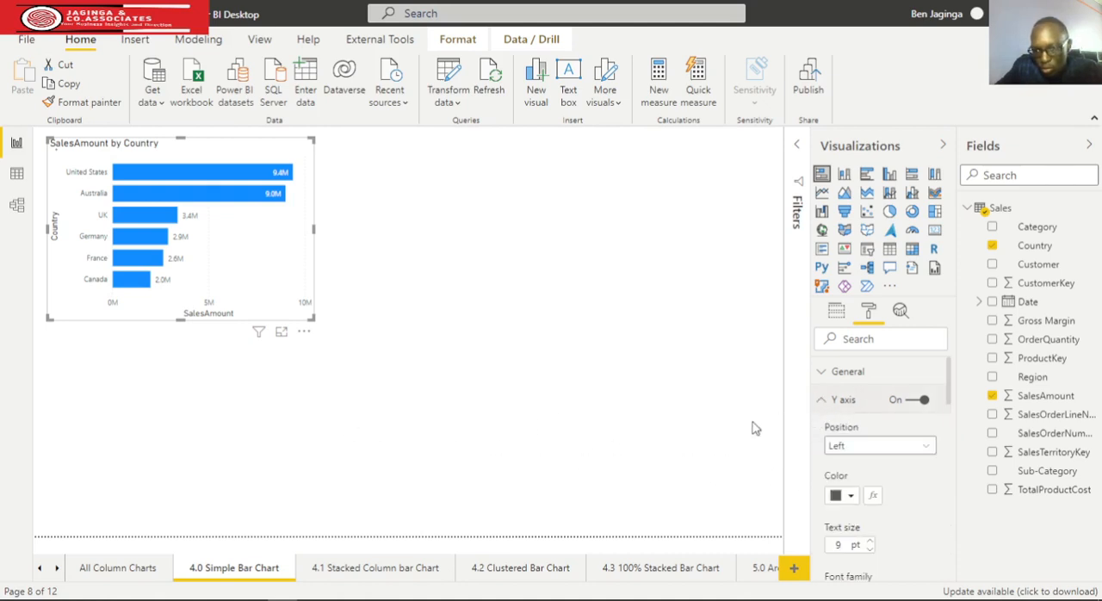
pyautogui.click(855, 498)
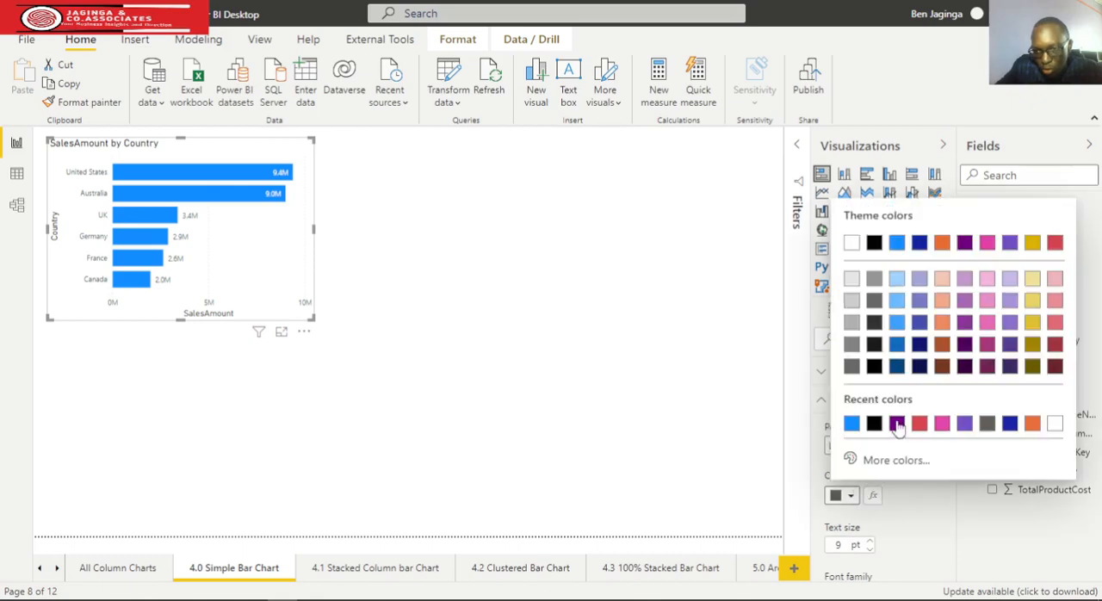
pyautogui.click(850, 421)
pyautogui.click(823, 403)
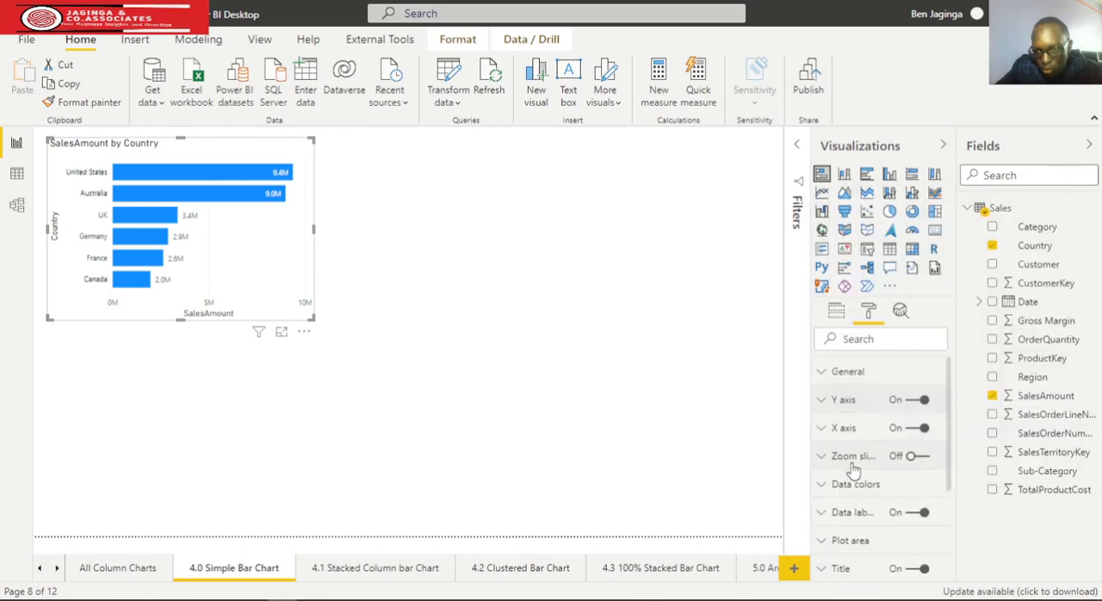
# Set the X axis text color of the bar chart to black
pyautogui.click(821, 429)
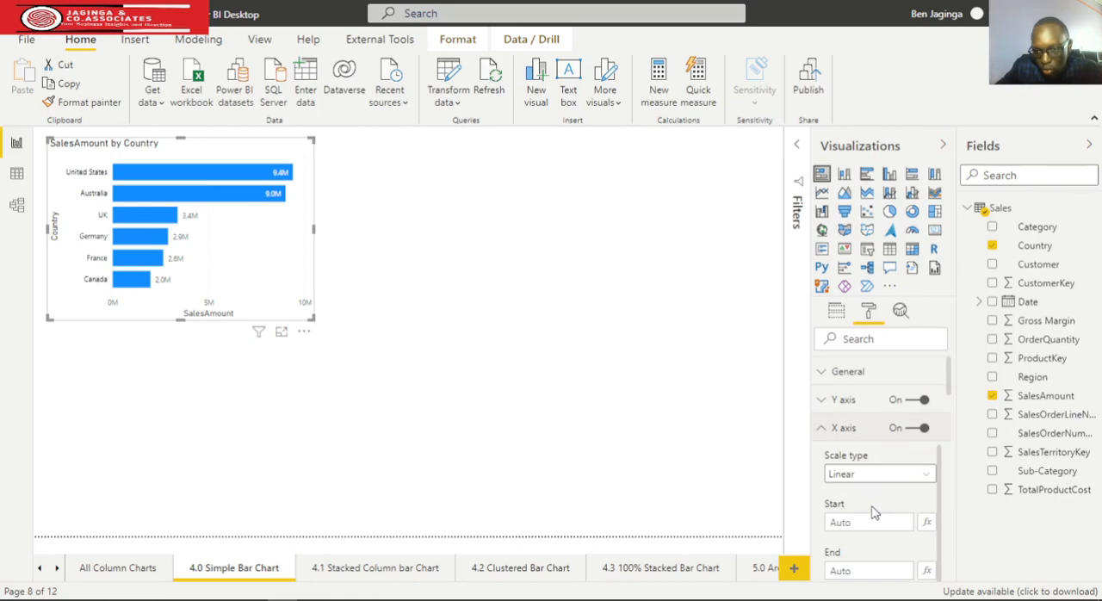
pyautogui.scroll(-5, 871, 513)
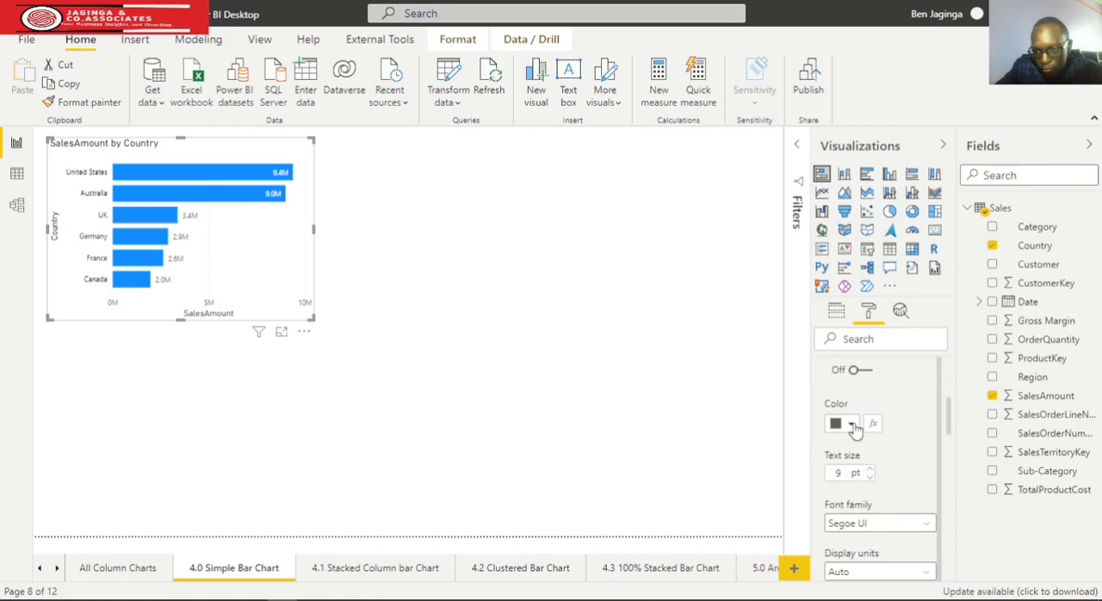
pyautogui.click(853, 426)
pyautogui.click(849, 352)
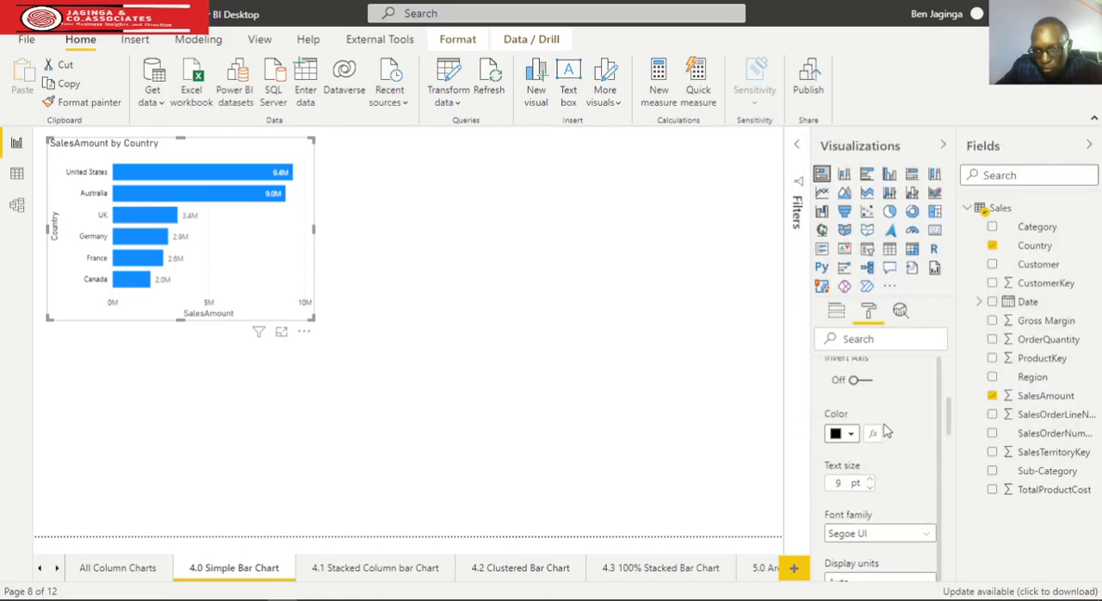
pyautogui.scroll(5, 861, 431)
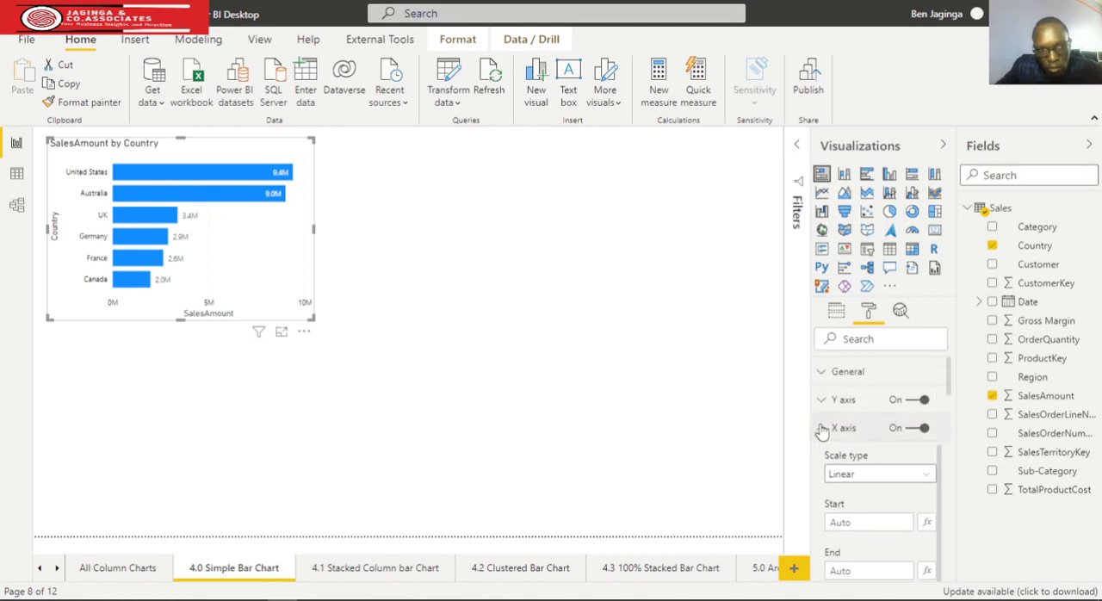
pyautogui.click(823, 430)
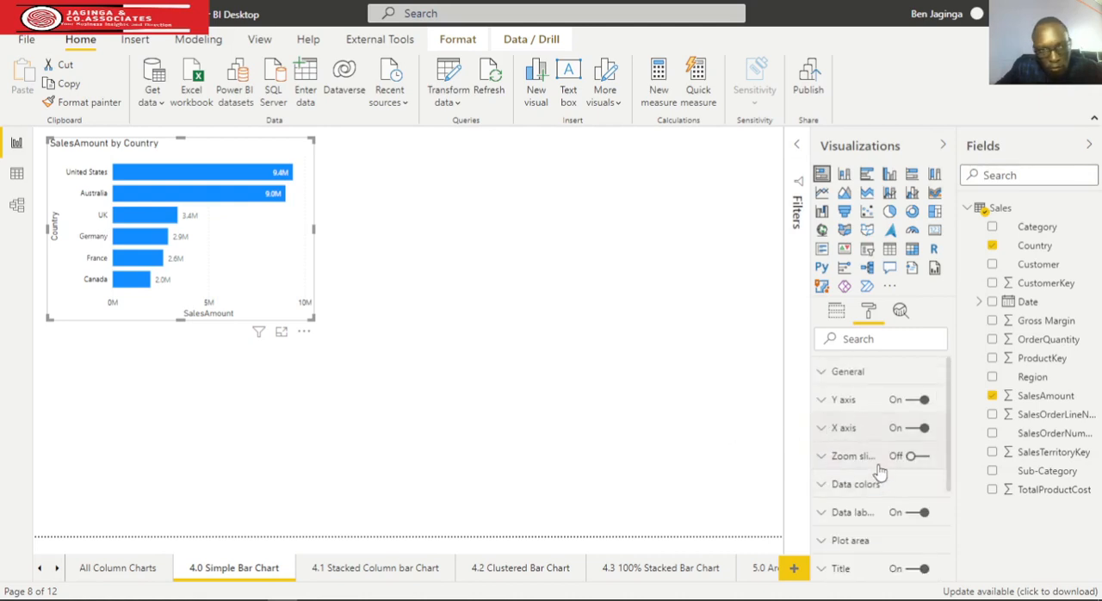
# Center the title of the SalesAmount by Country bar chart
pyautogui.scroll(-4, 876, 470)
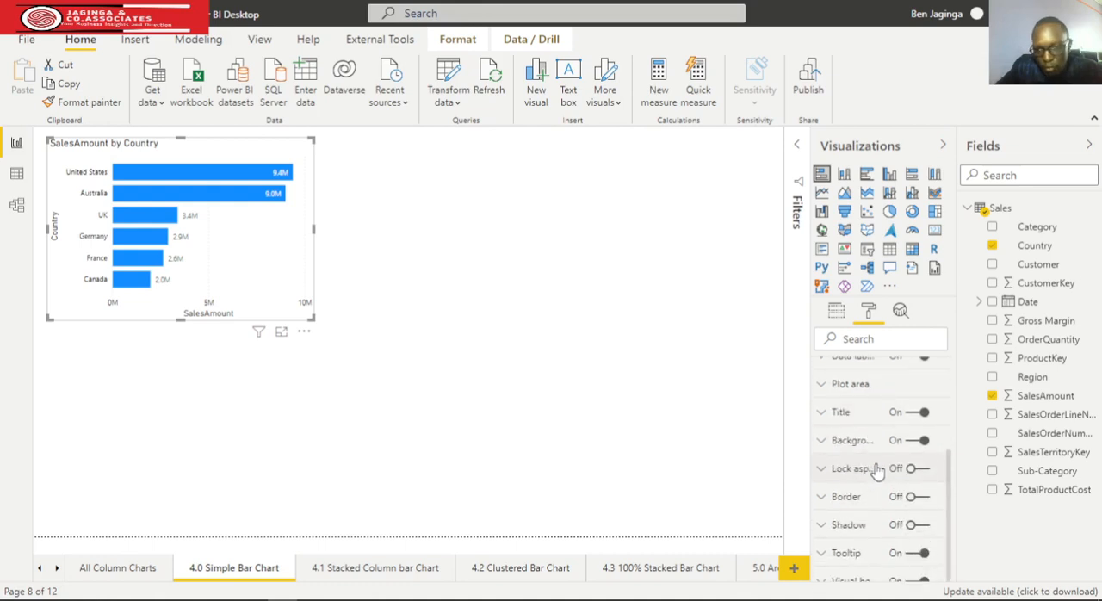
pyautogui.click(821, 413)
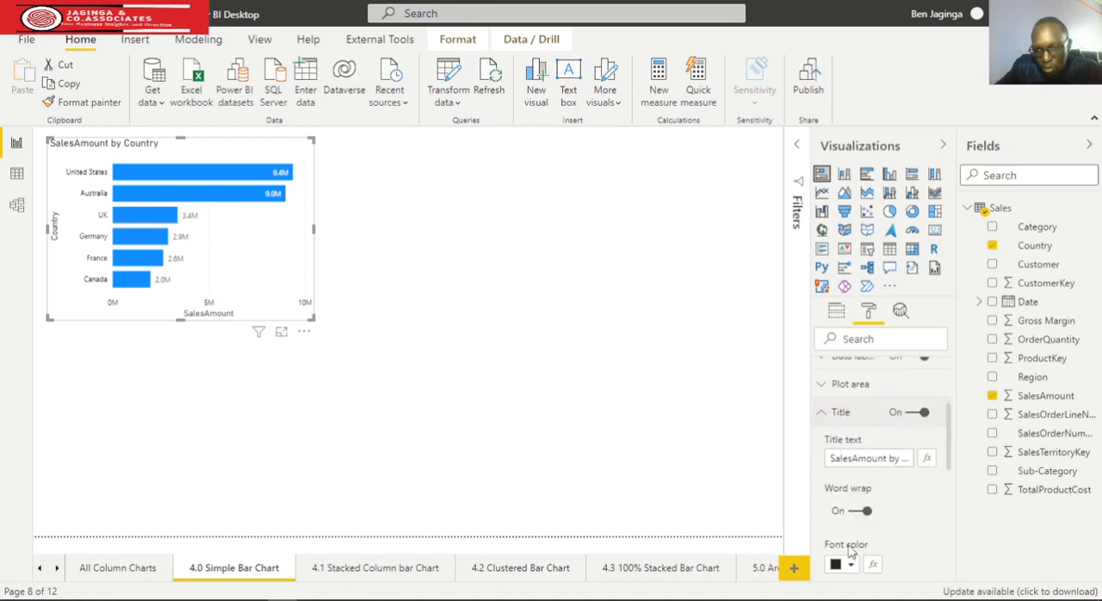
pyautogui.scroll(-1, 864, 559)
pyautogui.scroll(-2, 863, 551)
pyautogui.click(854, 504)
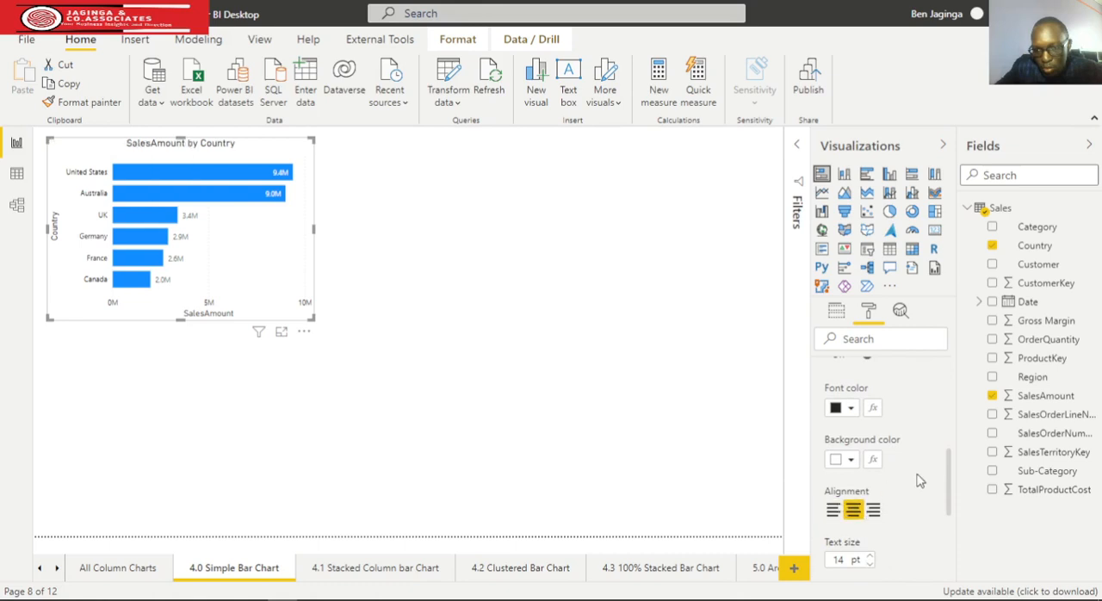
pyautogui.scroll(4, 913, 469)
pyautogui.scroll(1, 912, 469)
pyautogui.click(824, 489)
# Turn on the chart's border and round its corners with an 18 px radius
pyautogui.scroll(-3, 891, 504)
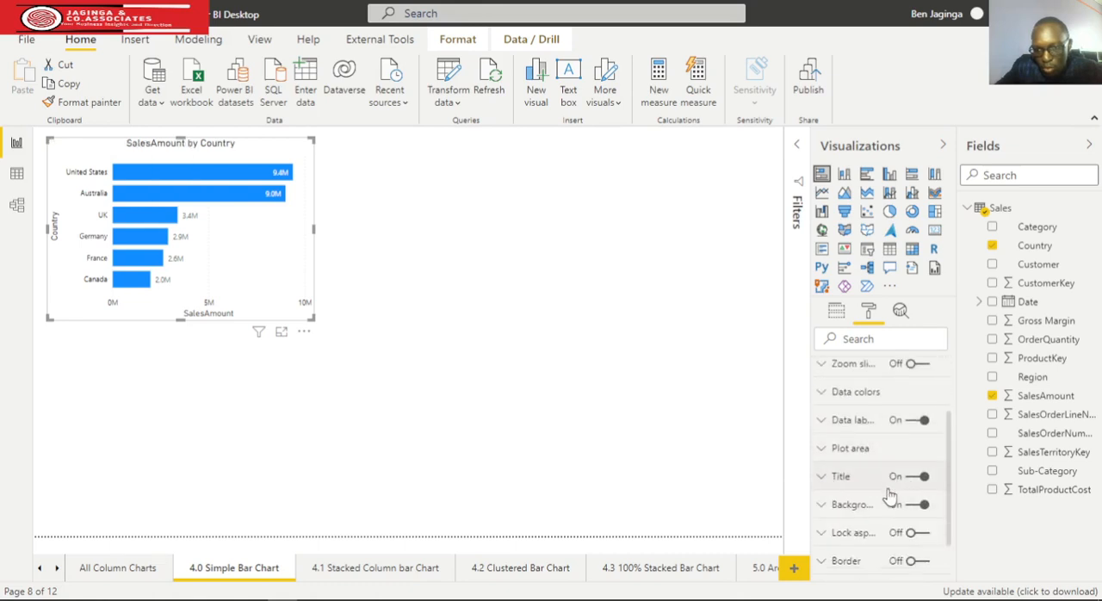
pyautogui.click(917, 490)
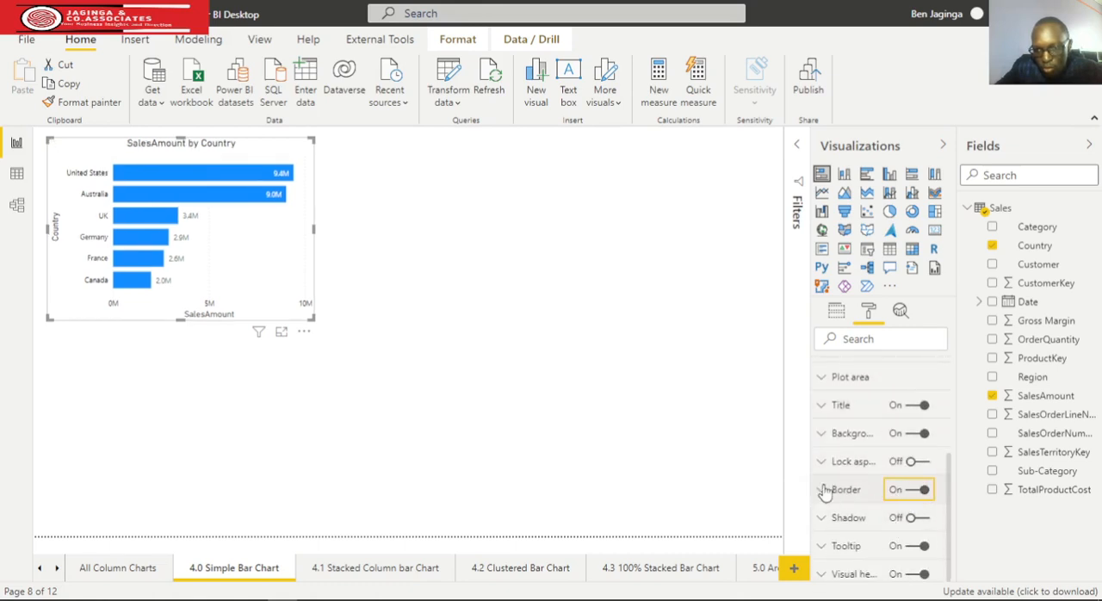
pyautogui.click(824, 490)
pyautogui.scroll(-3, 863, 448)
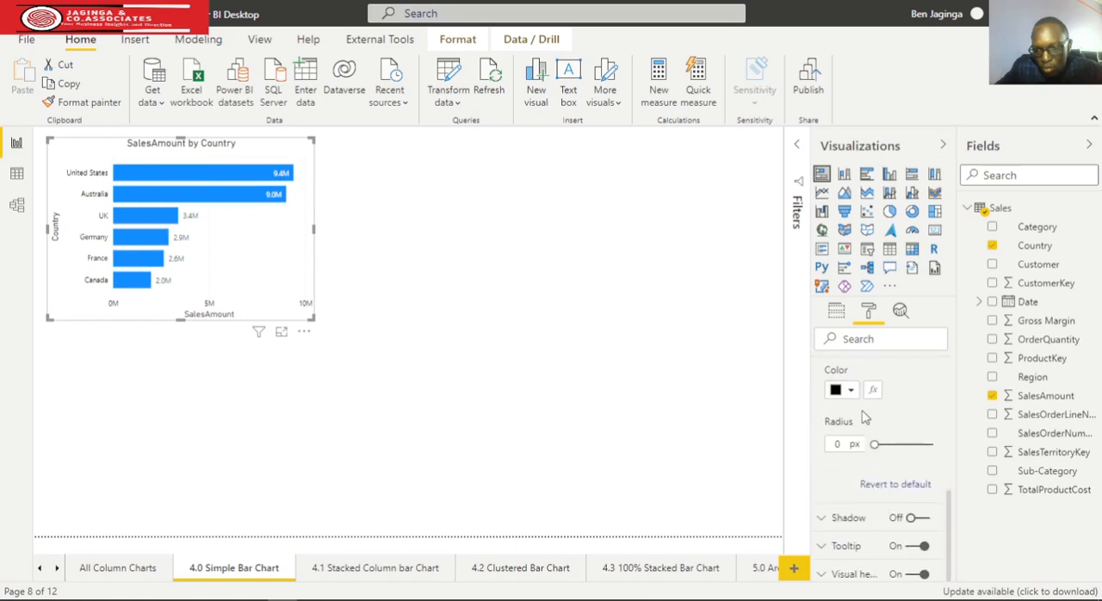
pyautogui.moveTo(875, 445); pyautogui.dragTo(909, 444)
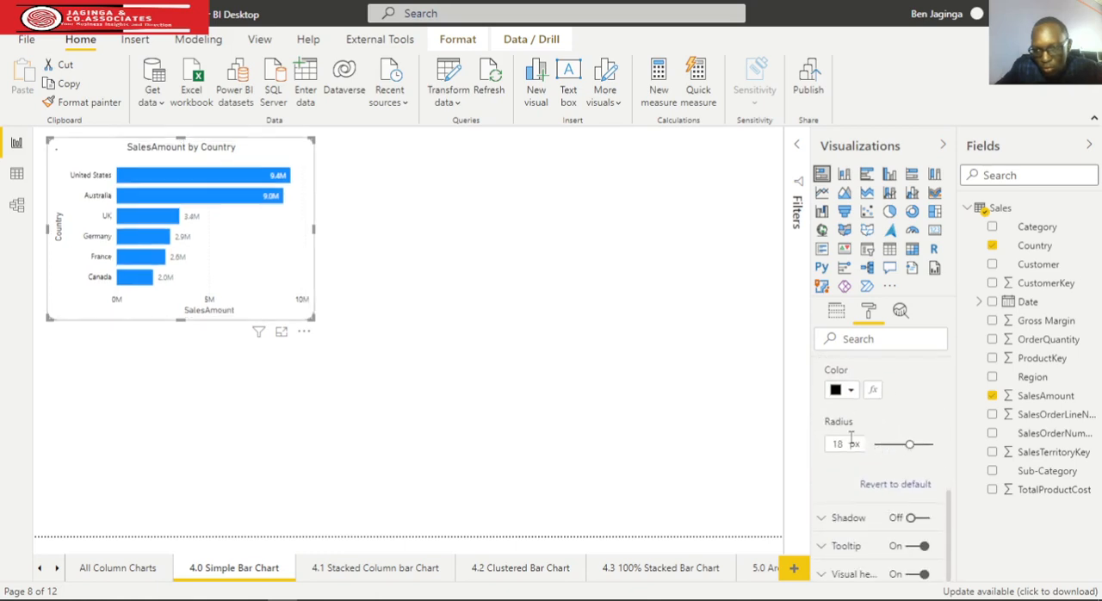
# Set the chart's border color to dark purple and deselect the chart
pyautogui.click(850, 391)
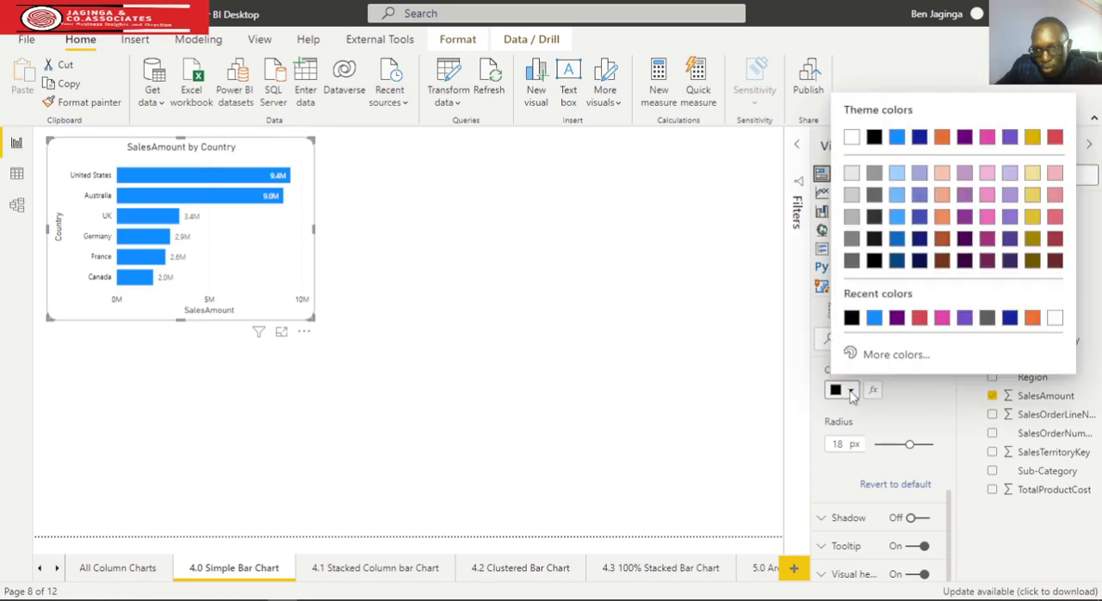
pyautogui.click(897, 320)
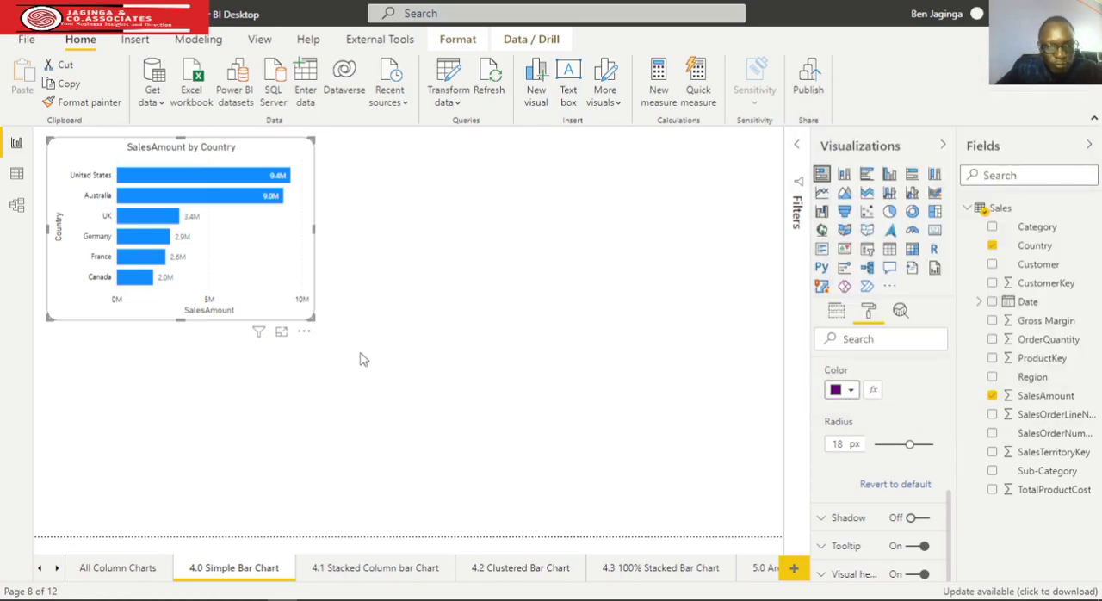
pyautogui.click(147, 382)
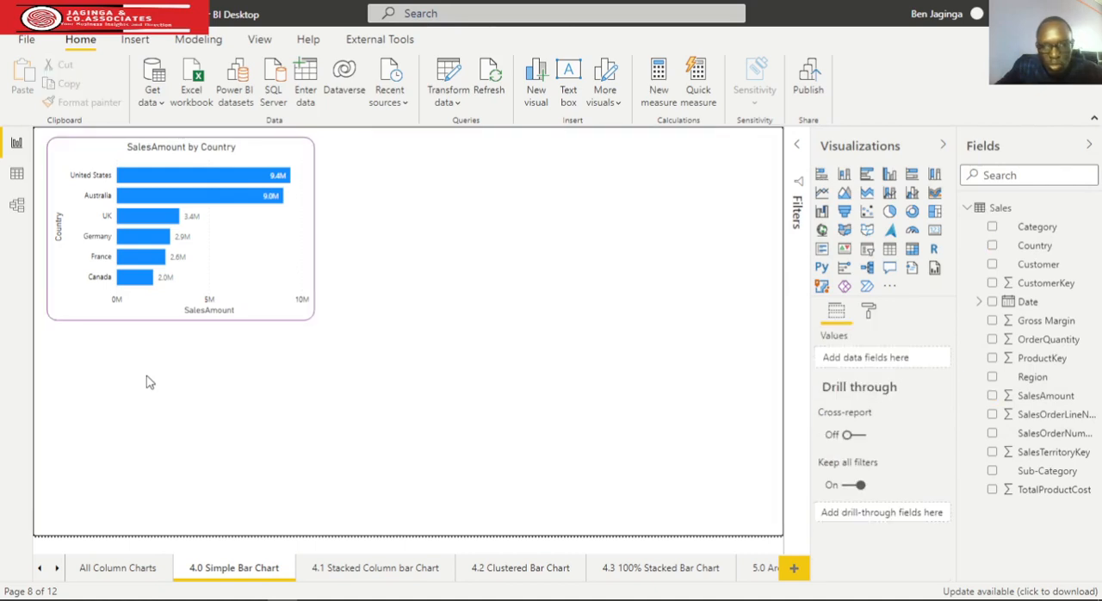
# Examine the bar chart's formatting options, including the data label settings
pyautogui.click(305, 256)
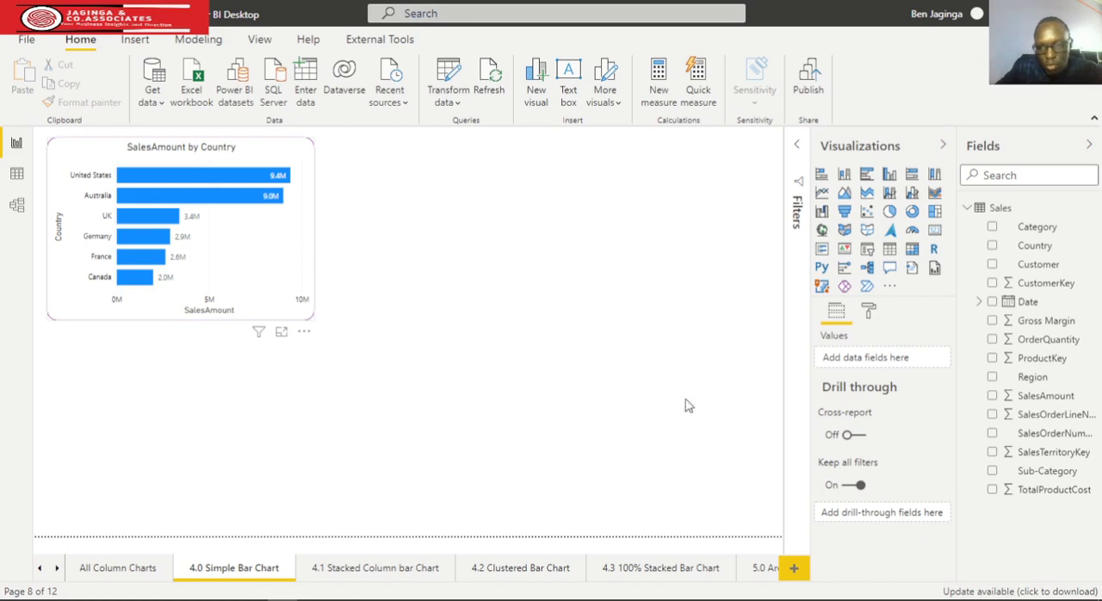
pyautogui.click(869, 312)
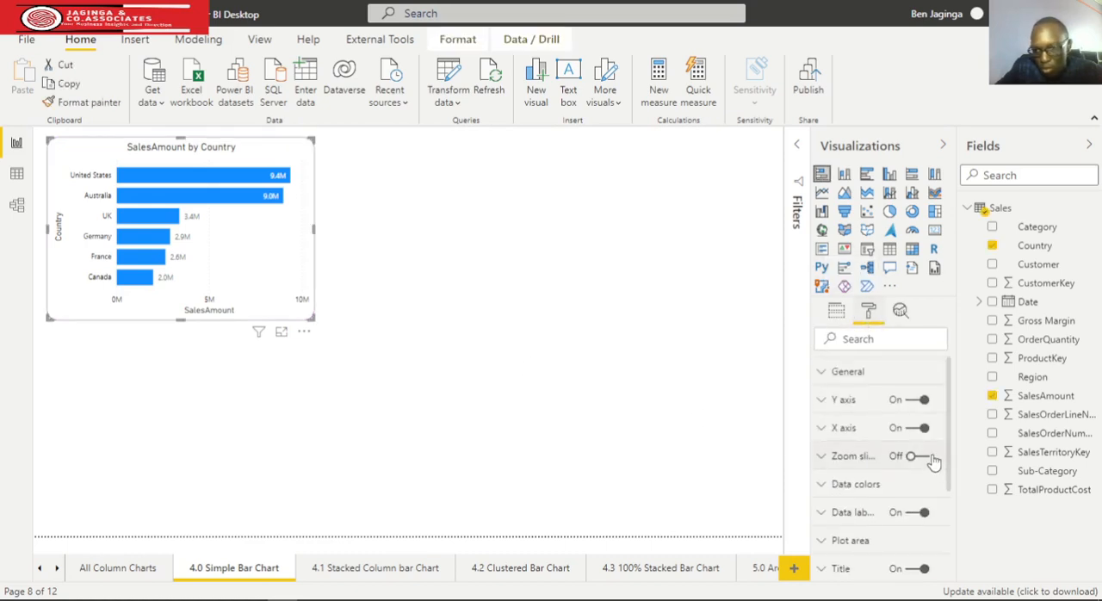
pyautogui.scroll(-3, 899, 439)
pyautogui.scroll(-2, 899, 441)
pyautogui.scroll(4, 901, 465)
pyautogui.scroll(-3, 917, 472)
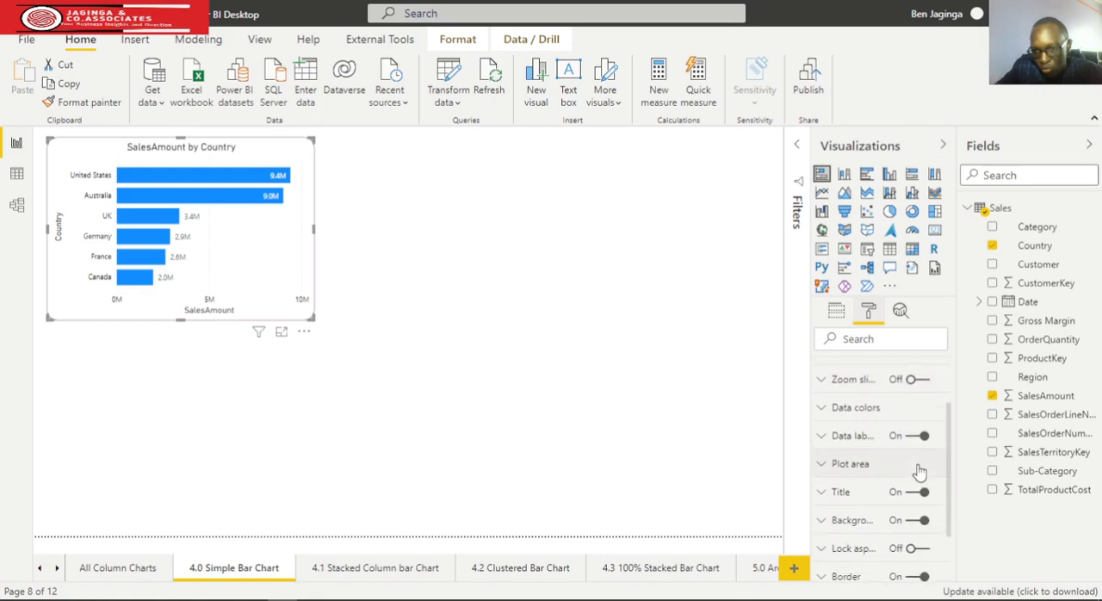
pyautogui.click(824, 437)
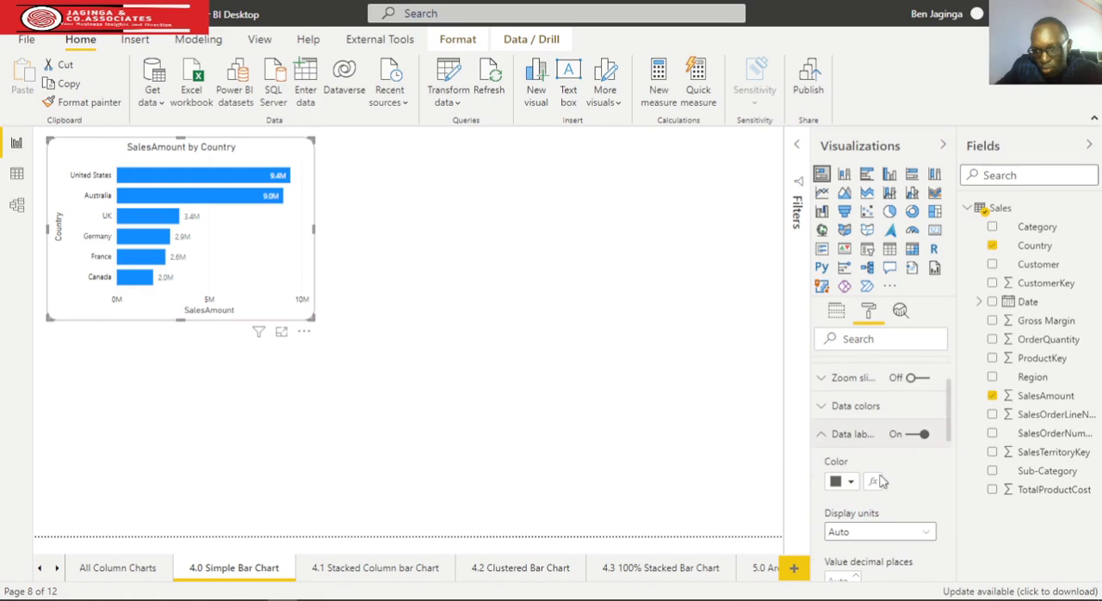
pyautogui.scroll(-2, 920, 487)
pyautogui.scroll(-2, 861, 486)
pyautogui.scroll(5, 840, 487)
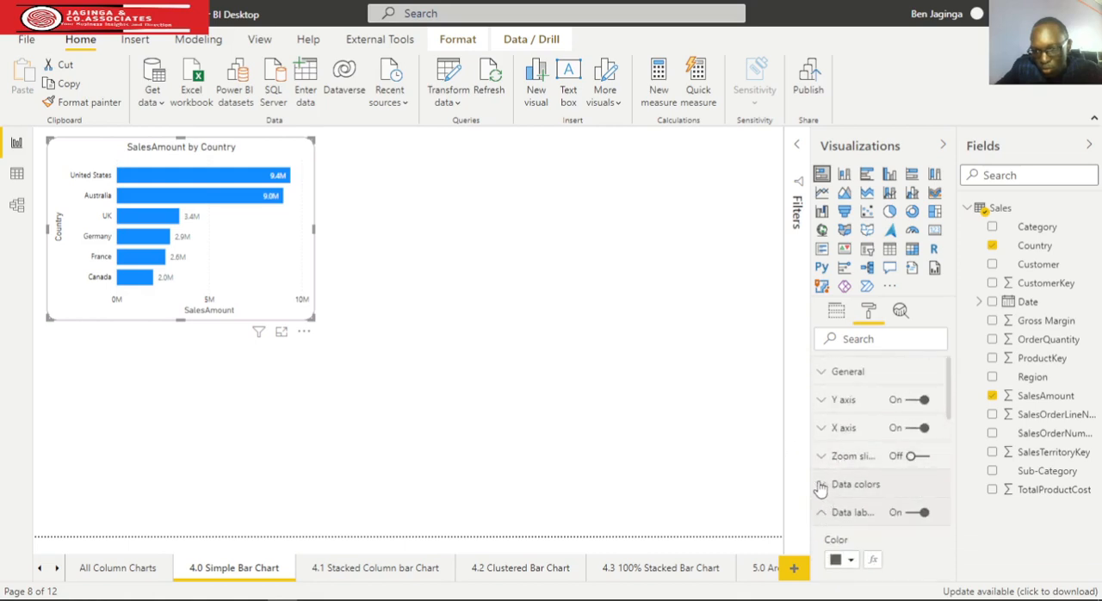
pyautogui.click(821, 513)
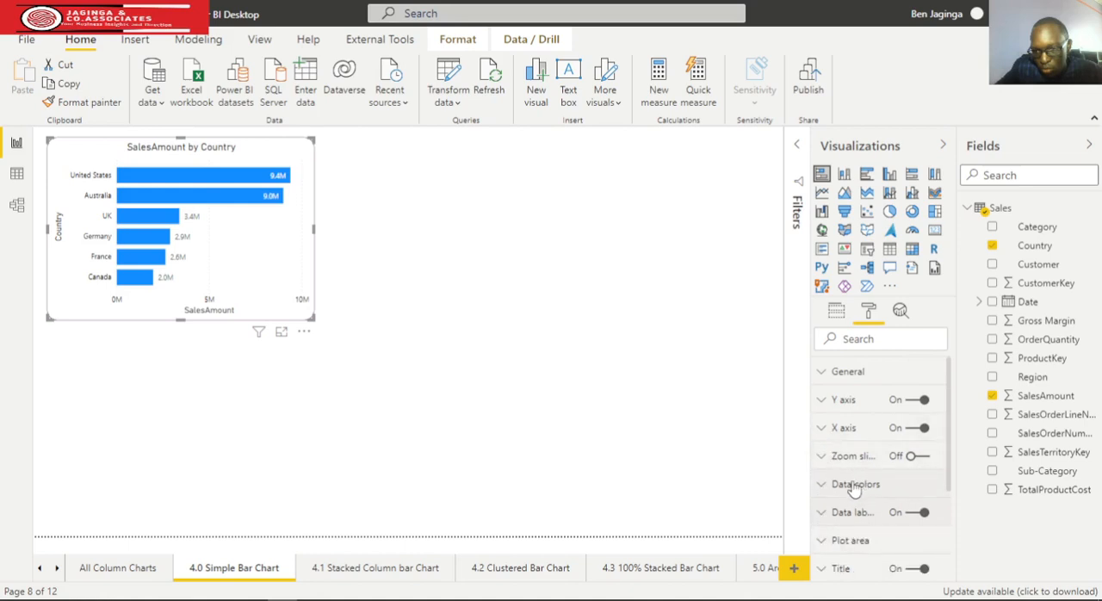
pyautogui.scroll(-2, 848, 491)
pyautogui.scroll(-2, 851, 491)
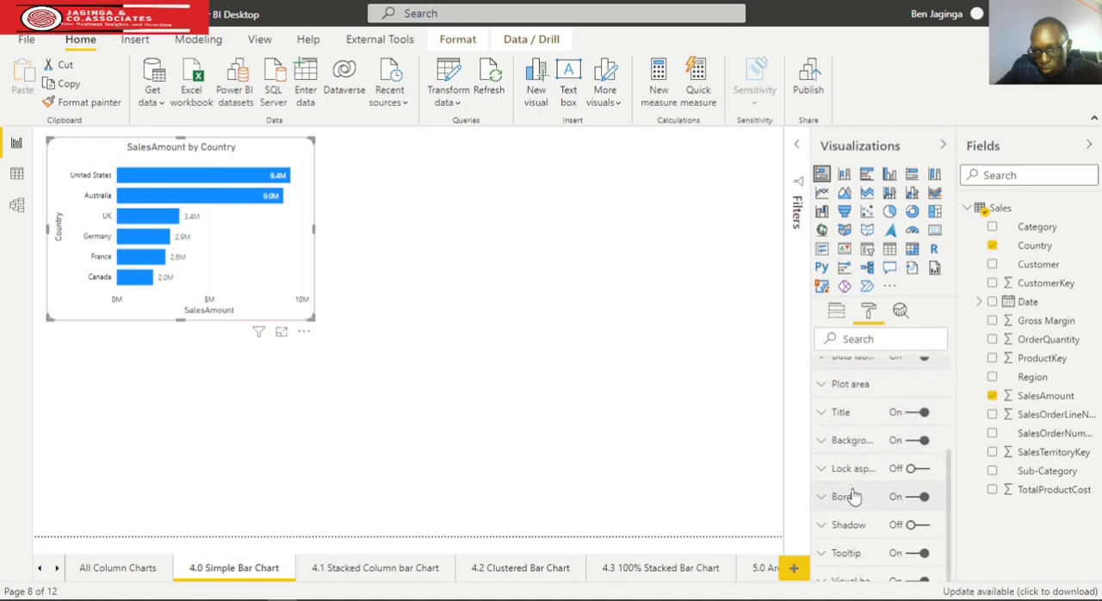
pyautogui.scroll(3, 885, 507)
pyautogui.scroll(1, 885, 509)
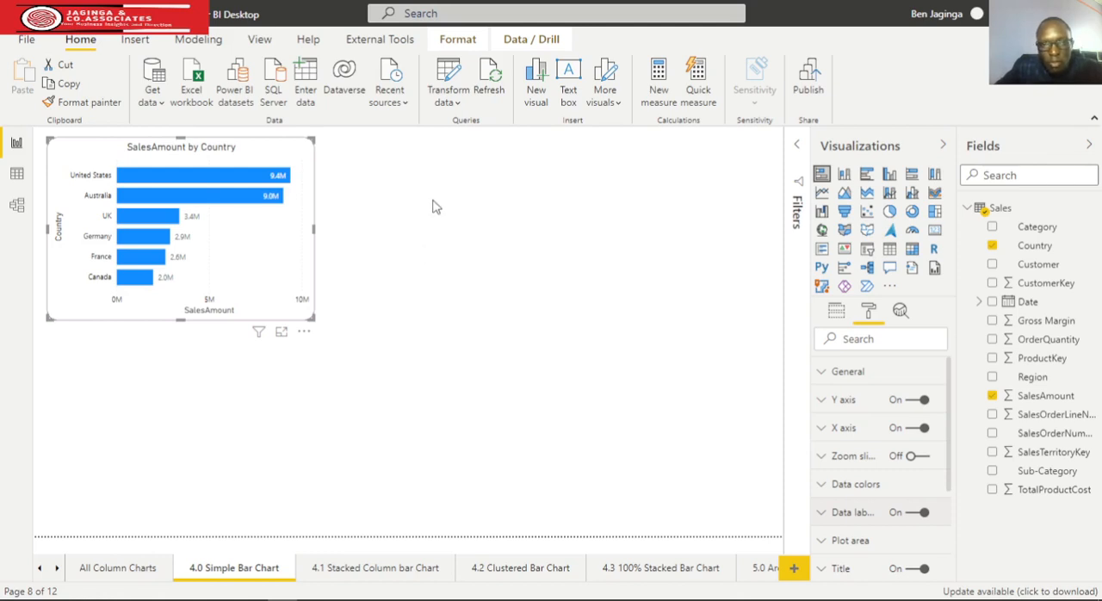
# Add a second stacked bar chart to the page and place it beside the SalesAmount by Country chart
pyautogui.click(547, 268)
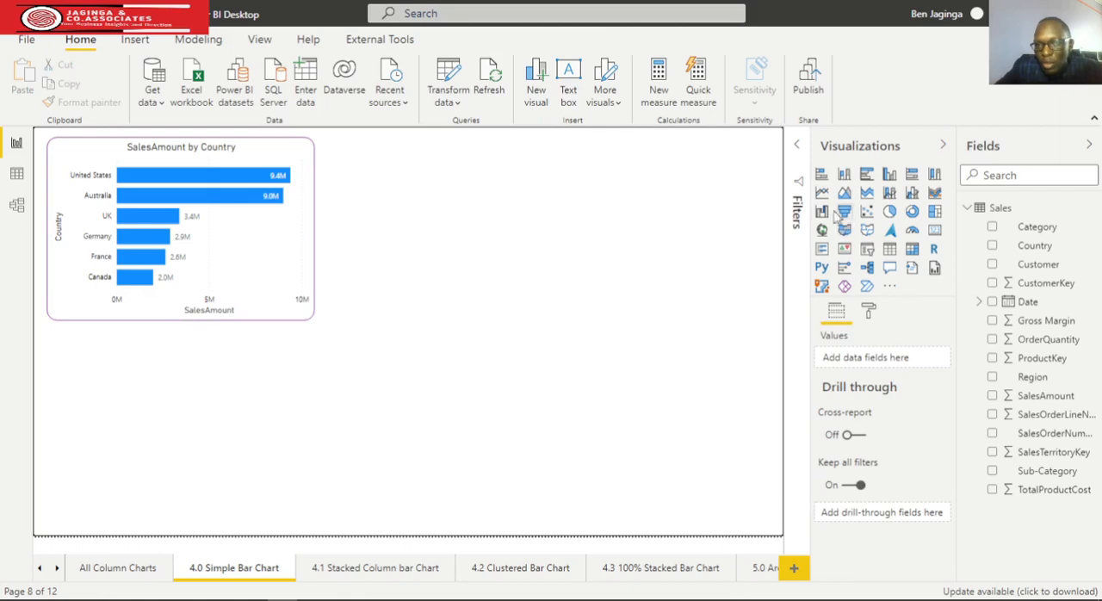
pyautogui.click(823, 175)
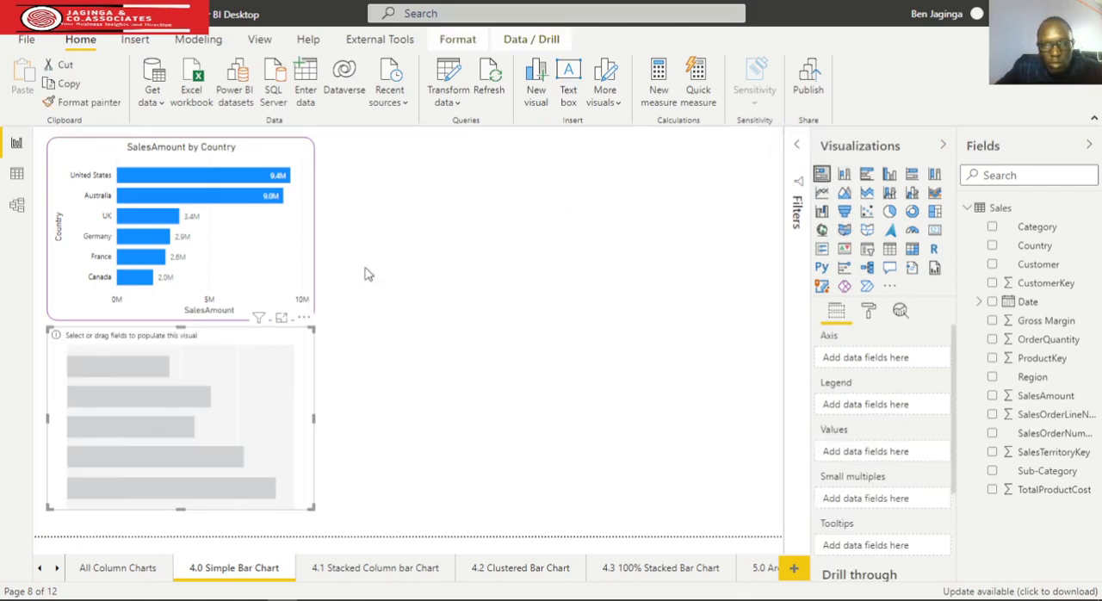
pyautogui.moveTo(278, 408); pyautogui.dragTo(606, 222)
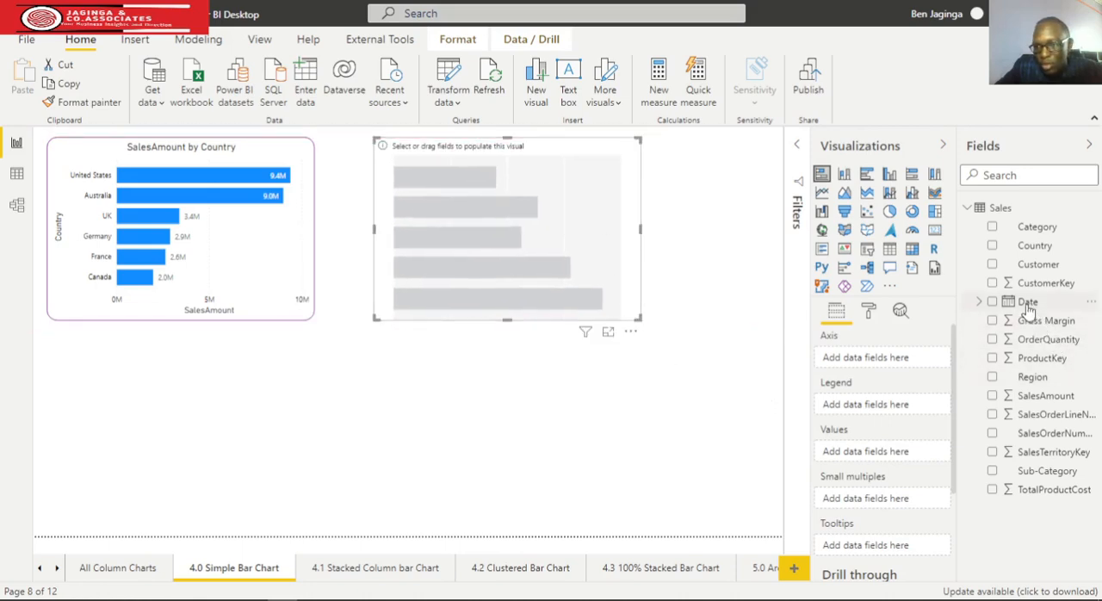
# Plot SalesAmount by Date in the new bar chart, keeping only the Year level of the date hierarchy
pyautogui.moveTo(1028, 303); pyautogui.dragTo(837, 372)
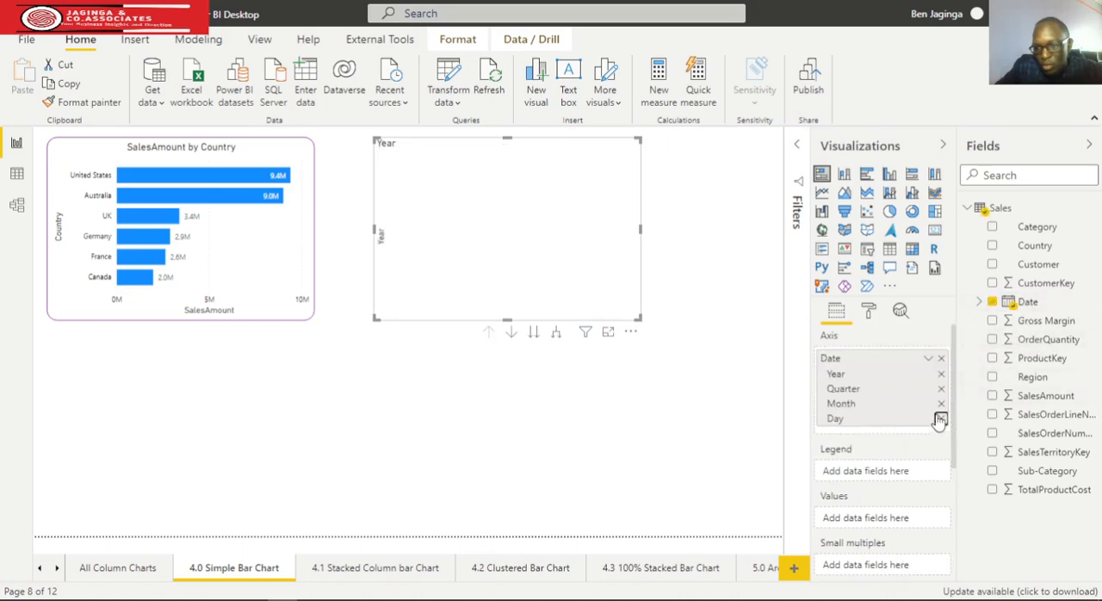
pyautogui.click(940, 419)
pyautogui.click(941, 404)
pyautogui.click(942, 389)
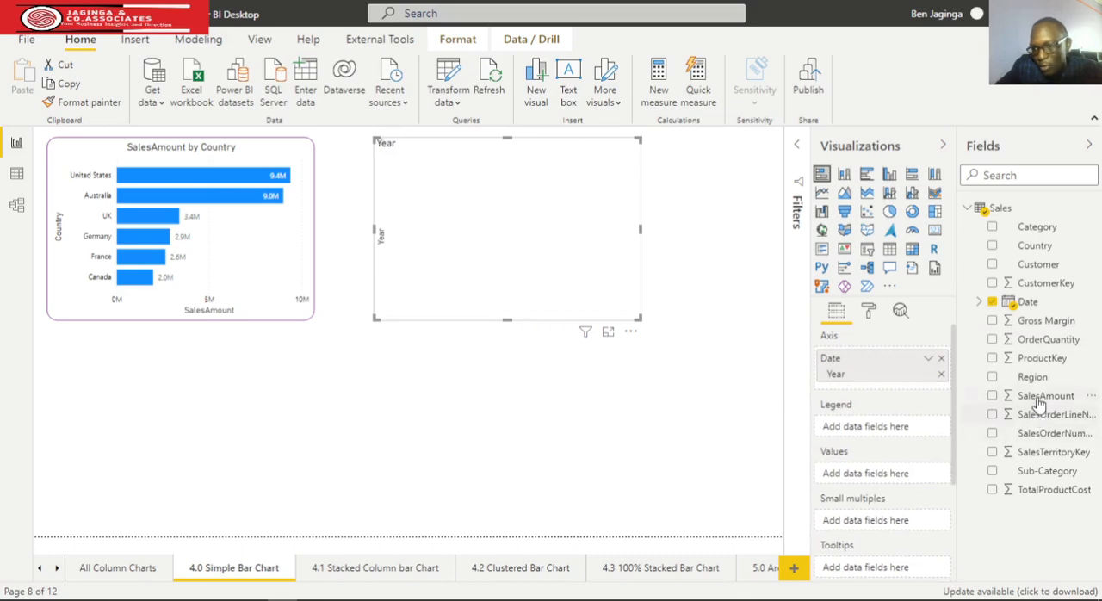
pyautogui.moveTo(1039, 399); pyautogui.dragTo(900, 476)
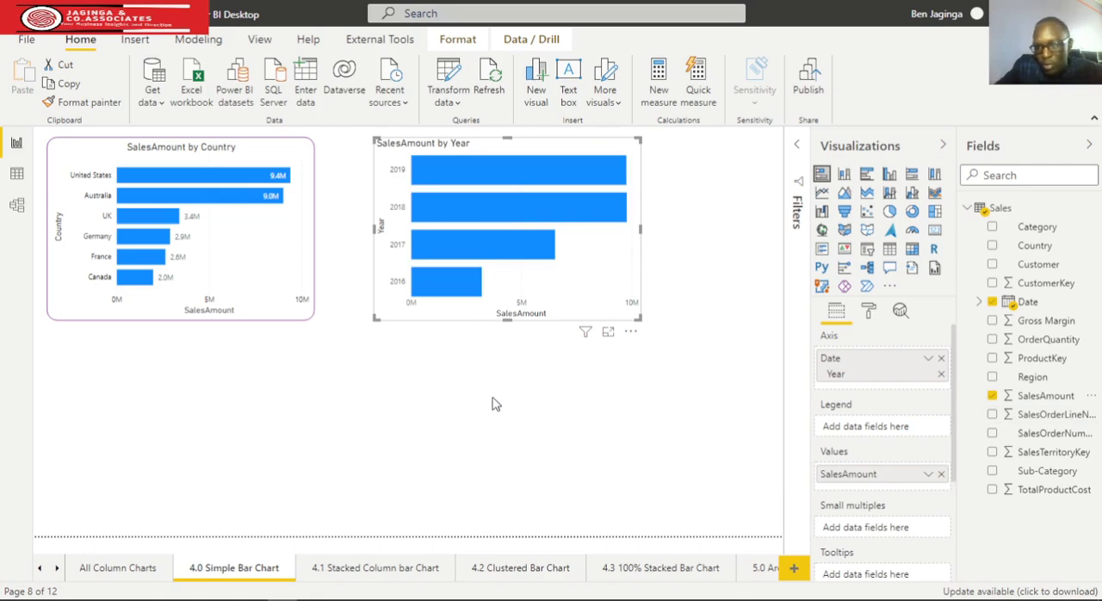
# Set the default data color of the SalesAmount by Year chart to dark purple
pyautogui.click(870, 314)
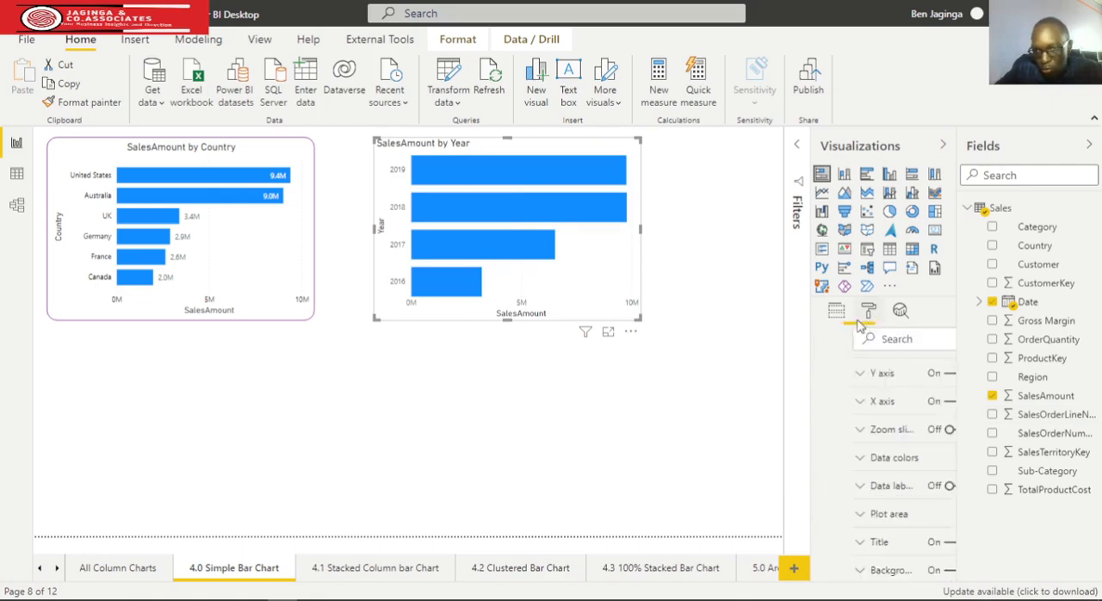
pyautogui.scroll(-1, 813, 448)
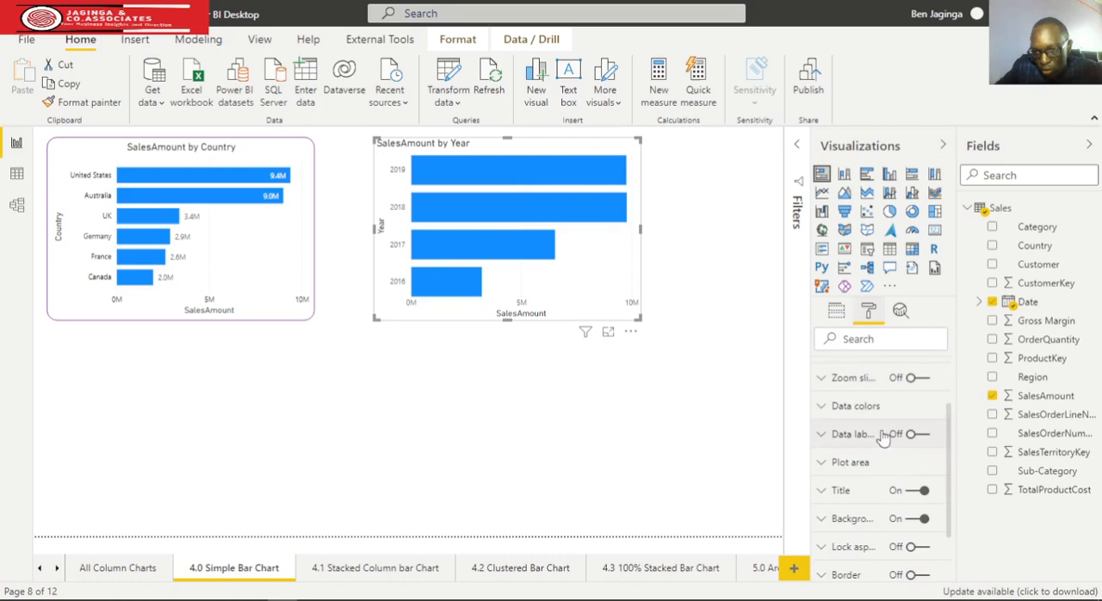
pyautogui.click(825, 412)
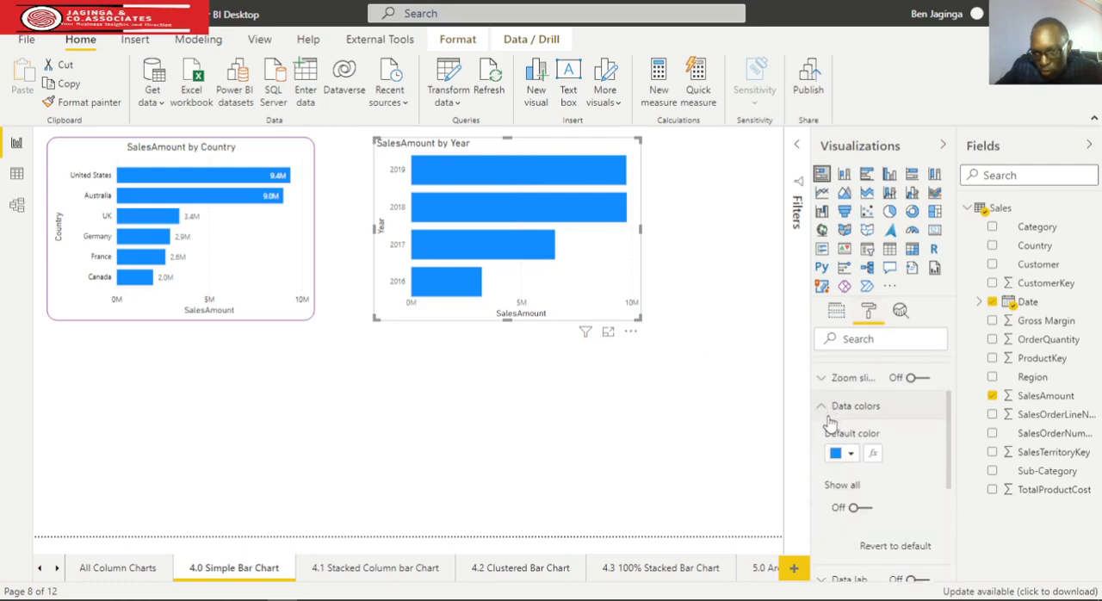
pyautogui.click(852, 454)
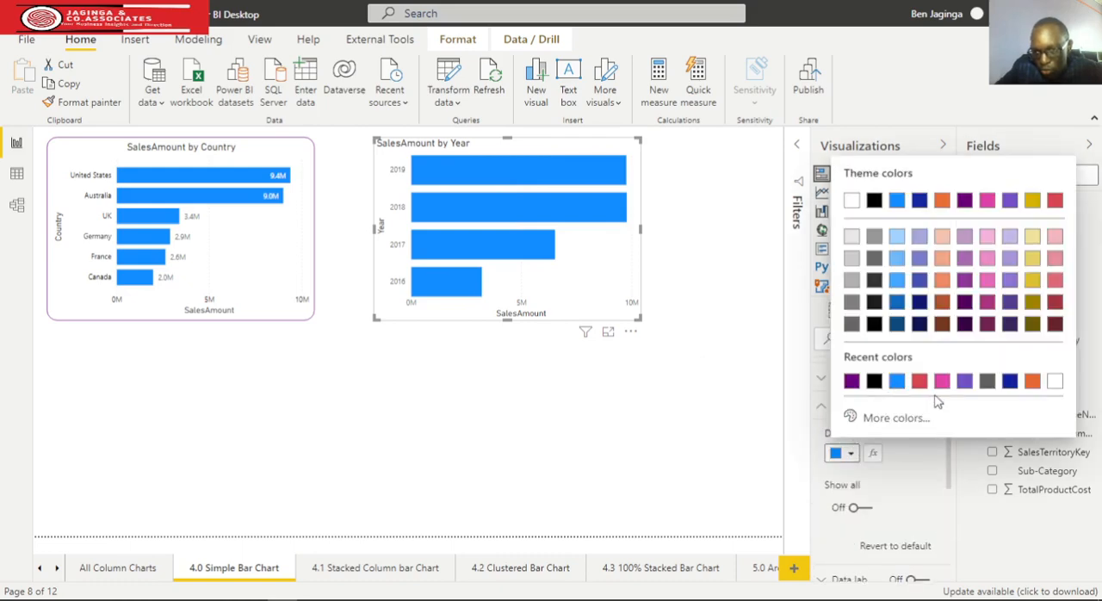
pyautogui.click(965, 200)
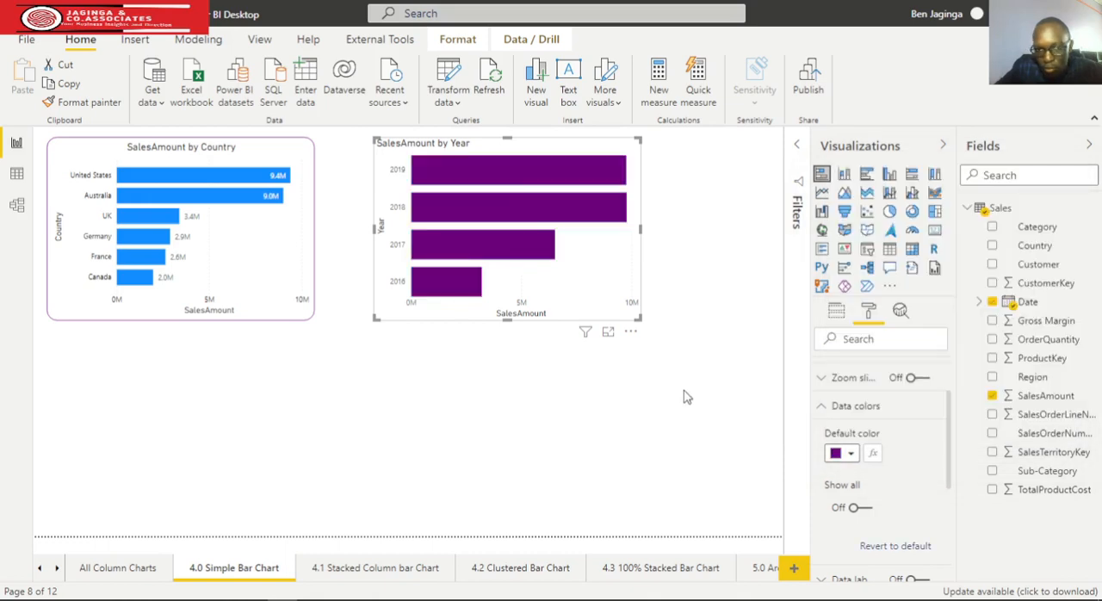
# Copy the SalesAmount by Country chart's formatting onto the SalesAmount by Year chart with the Format painter
pyautogui.click(698, 273)
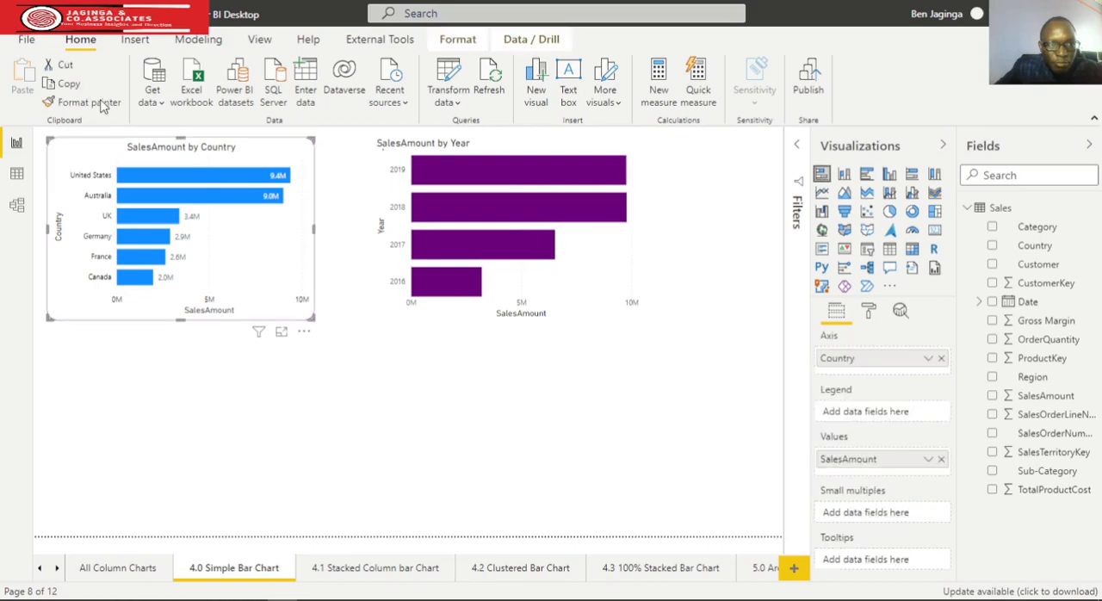
pyautogui.click(86, 101)
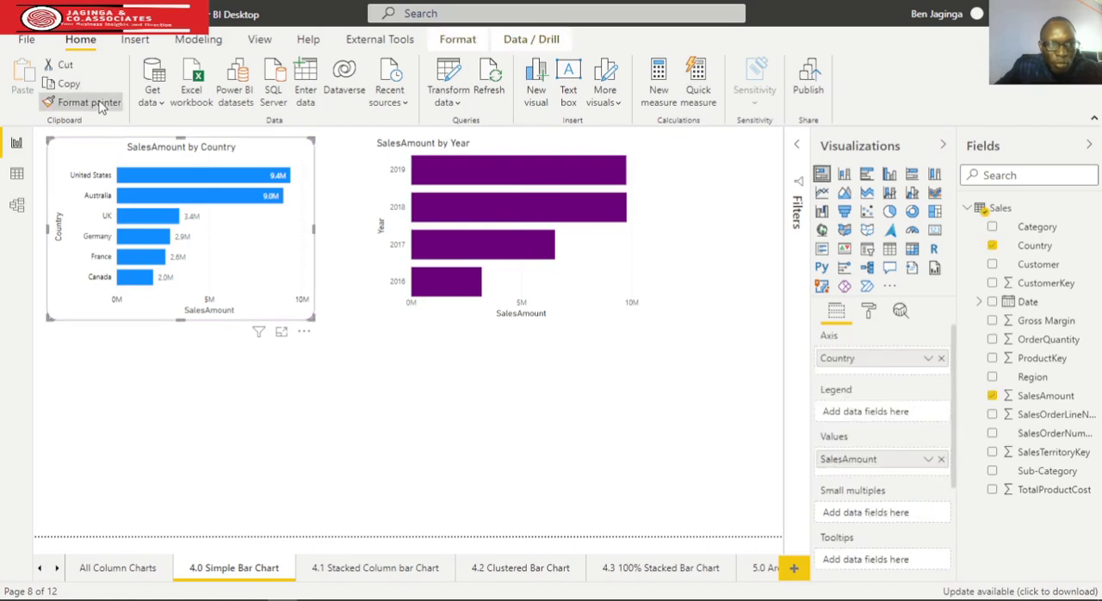
pyautogui.click(576, 310)
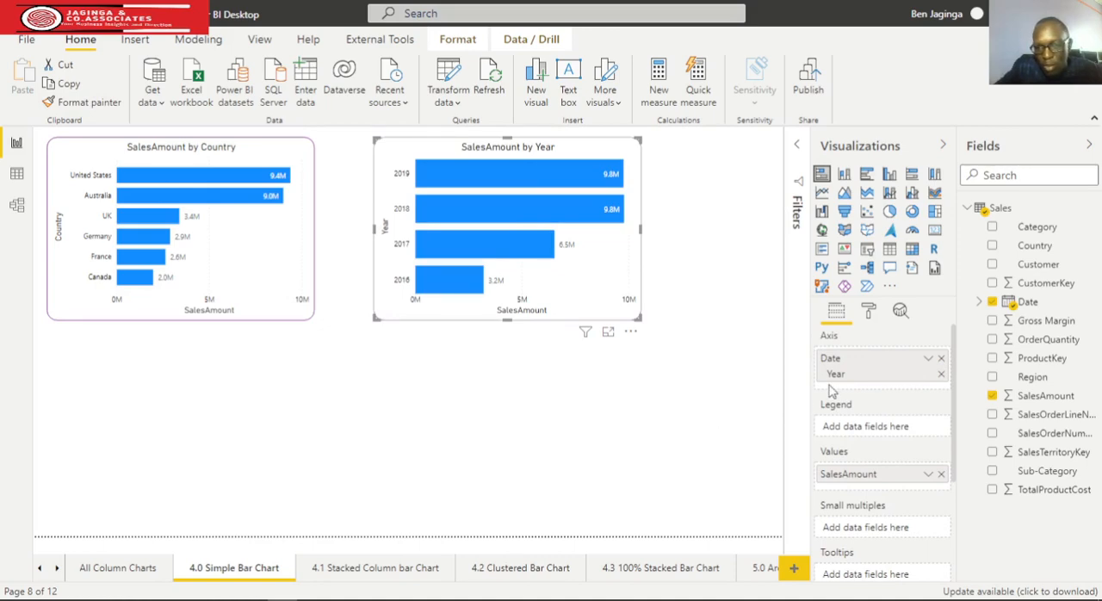
# Recolor the bars of the newly formatted SalesAmount by Year chart dark purple and deselect the chart
pyautogui.click(869, 314)
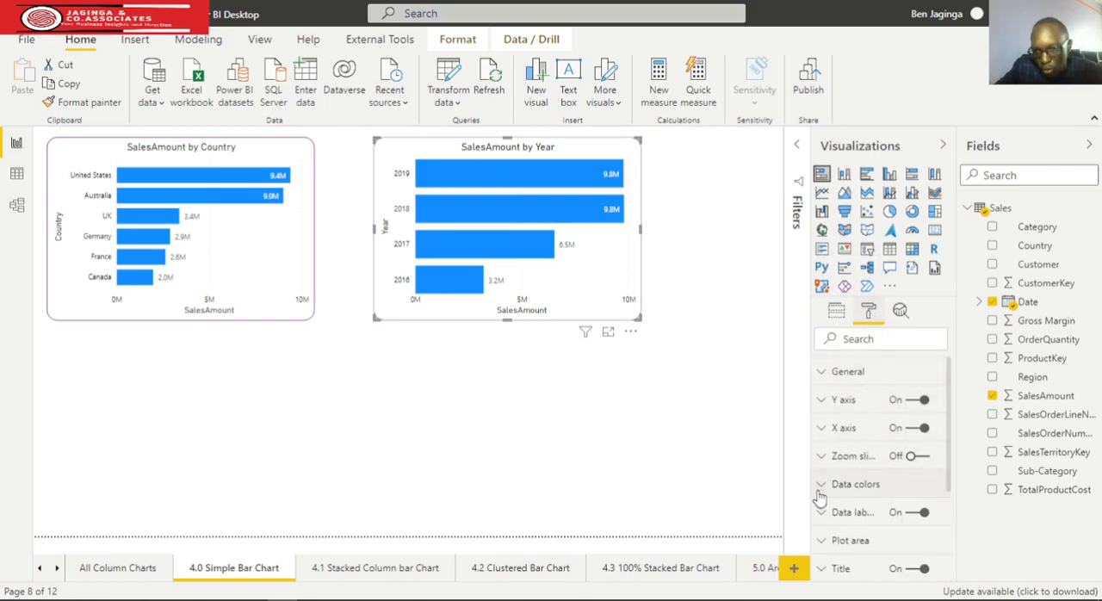
pyautogui.click(824, 486)
pyautogui.click(851, 531)
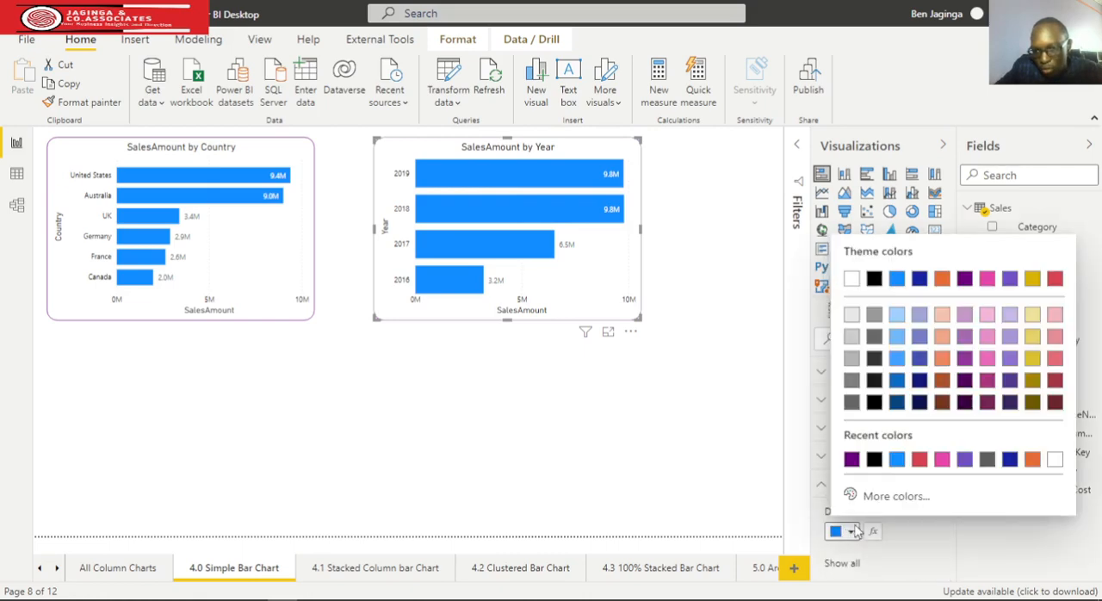
pyautogui.click(851, 459)
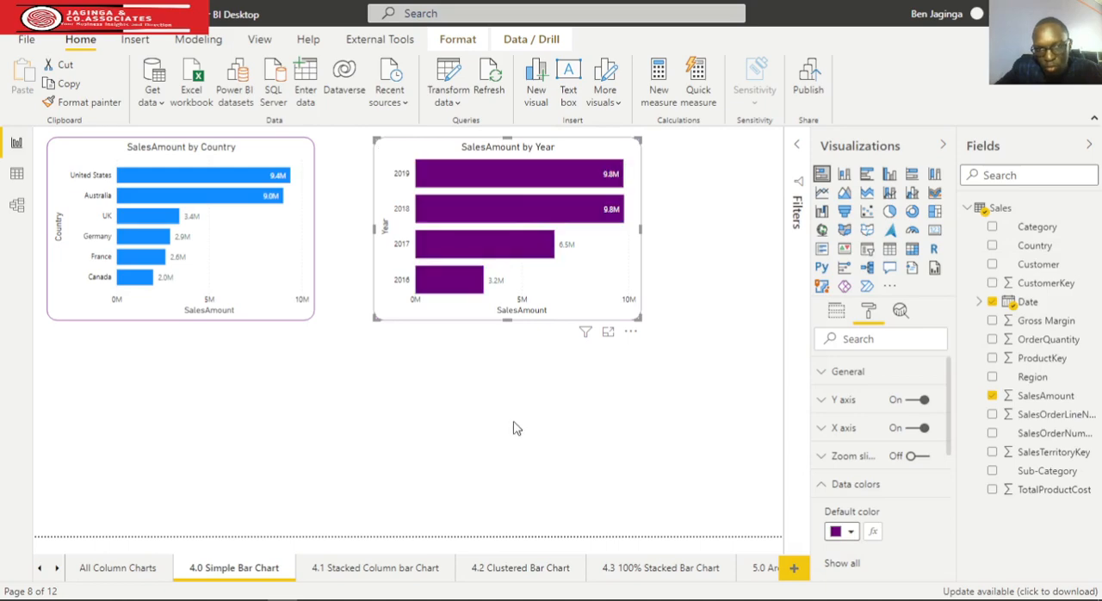
pyautogui.click(616, 429)
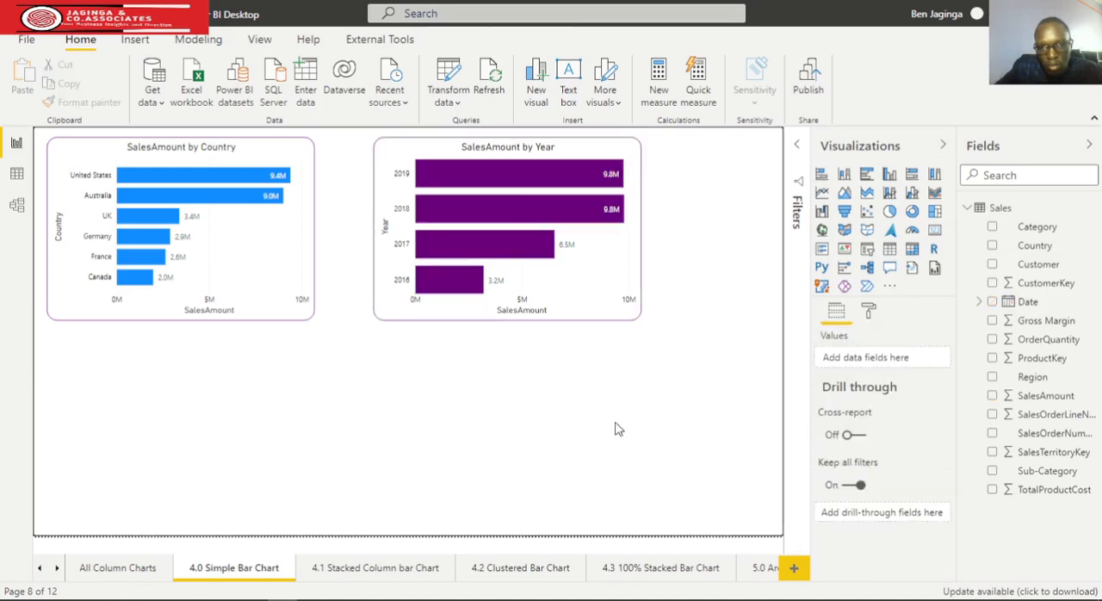
# Widen the SalesAmount by Year chart and slightly widen the SalesAmount by Country chart, leaving a gap between them
pyautogui.click(639, 229)
pyautogui.moveTo(640, 229); pyautogui.dragTo(698, 230)
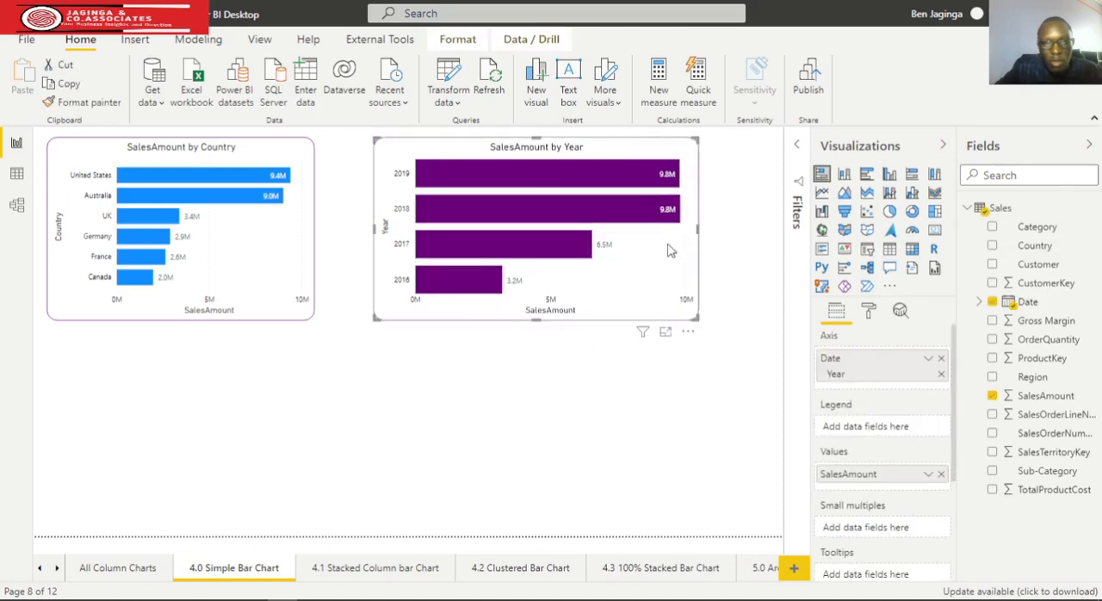
pyautogui.click(261, 237)
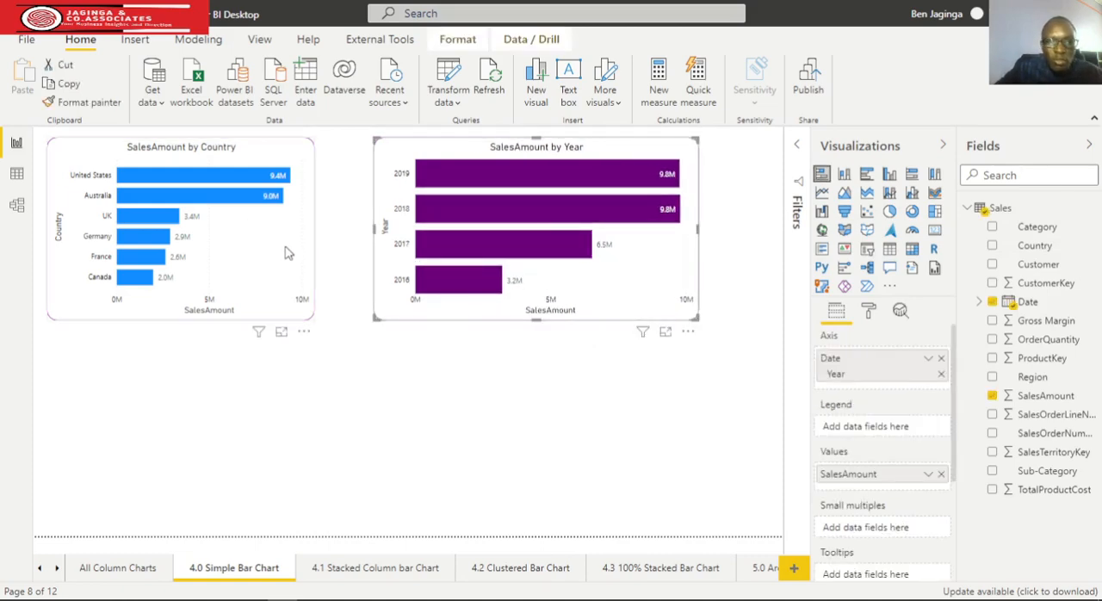
pyautogui.moveTo(314, 240); pyautogui.dragTo(337, 237)
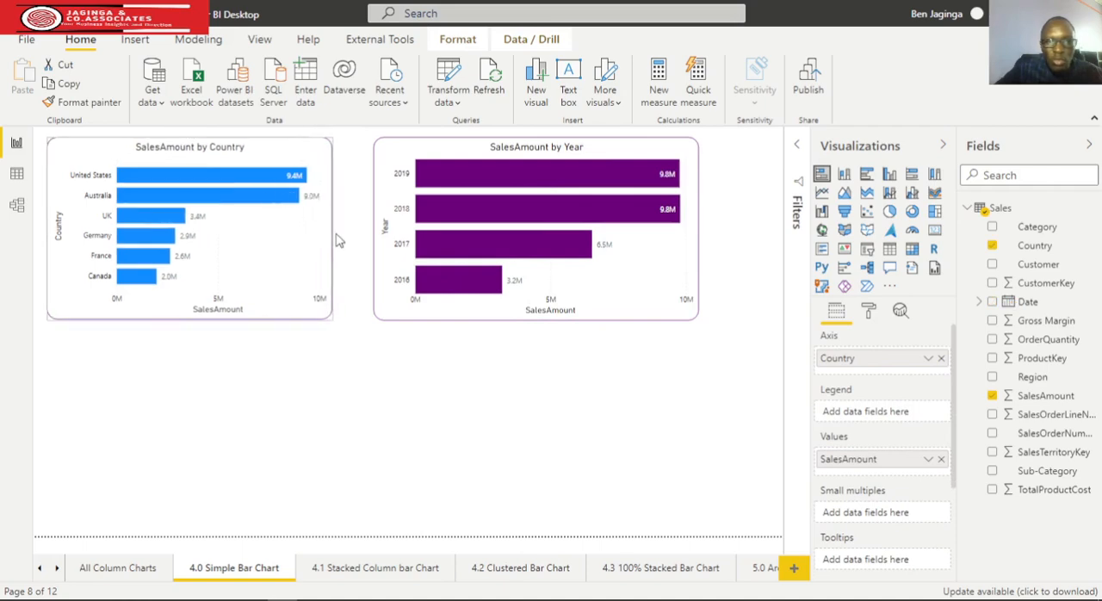